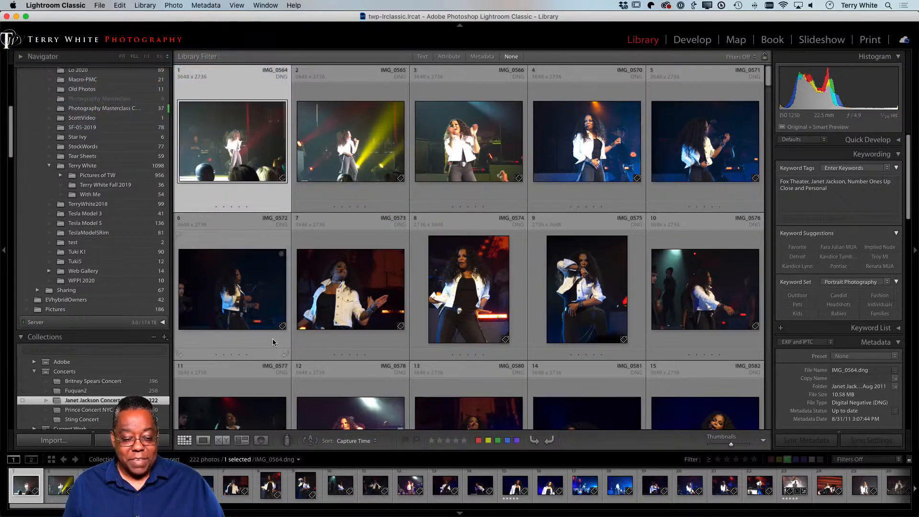
Look through the folder and collection lists, and collapse the Hard Disk folder tree.
{"action": "scroll", "coordinate": [138, 281], "scroll_direction": "up", "scroll_amount": 10}
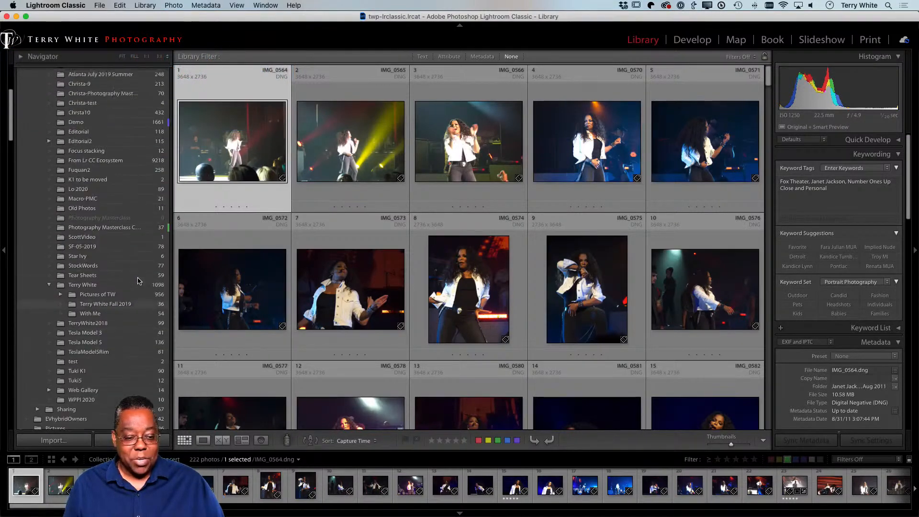
{"action": "scroll", "coordinate": [138, 281], "scroll_direction": "up", "scroll_amount": 4}
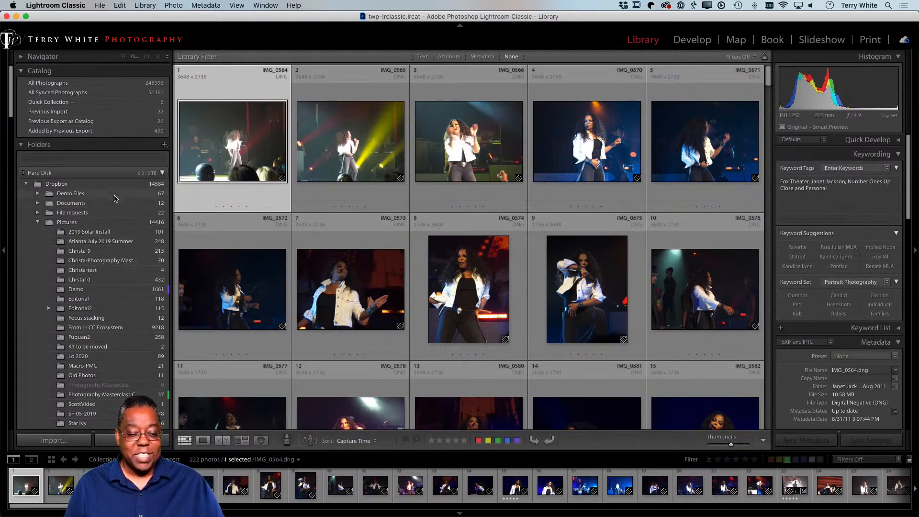
{"action": "scroll", "coordinate": [112, 239], "scroll_direction": "down", "scroll_amount": 15}
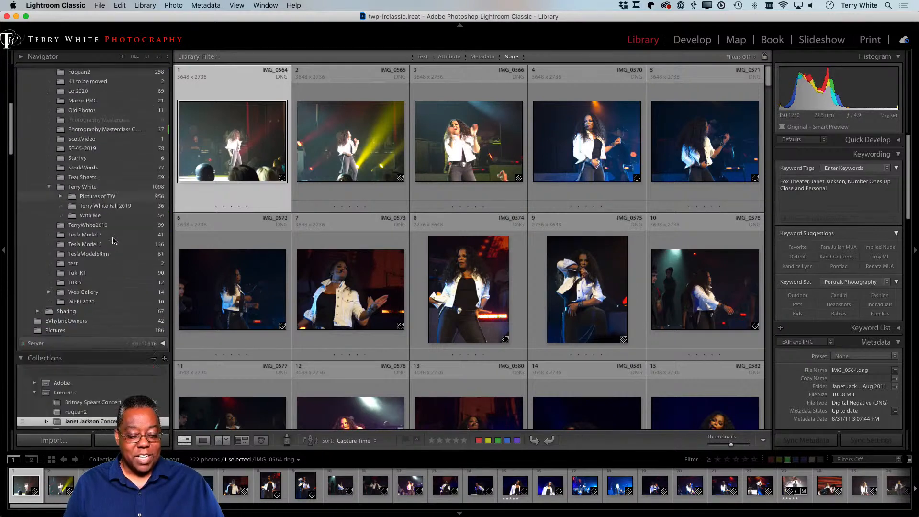
{"action": "scroll", "coordinate": [123, 269], "scroll_direction": "down", "scroll_amount": 1}
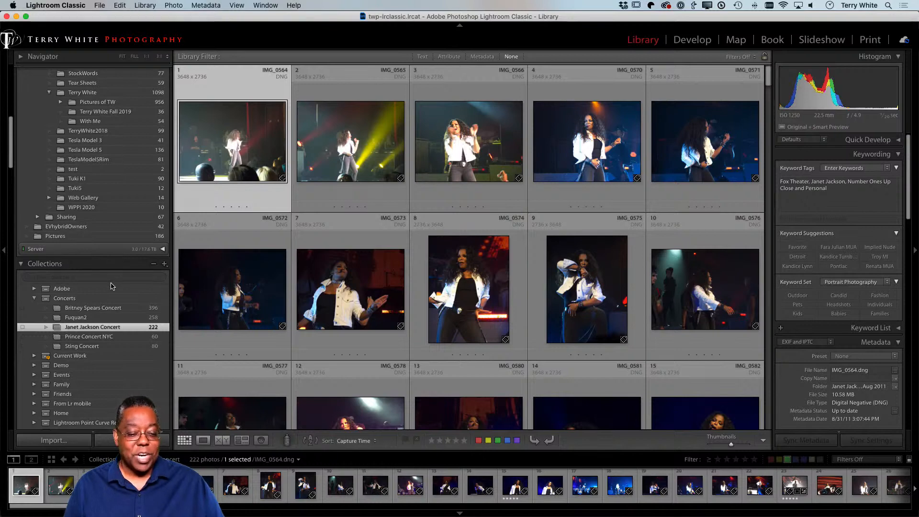
{"action": "scroll", "coordinate": [26, 235], "scroll_direction": "down", "scroll_amount": 3}
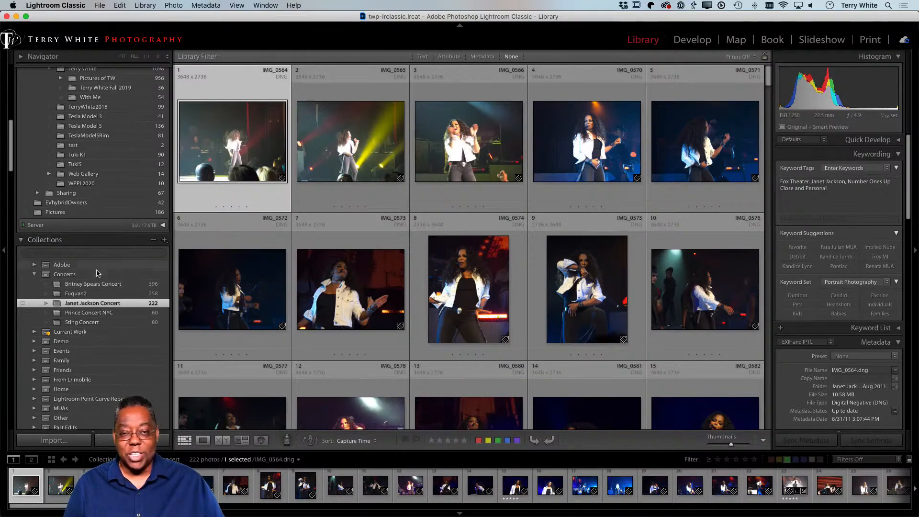
{"action": "scroll", "coordinate": [96, 235], "scroll_direction": "up", "scroll_amount": 10}
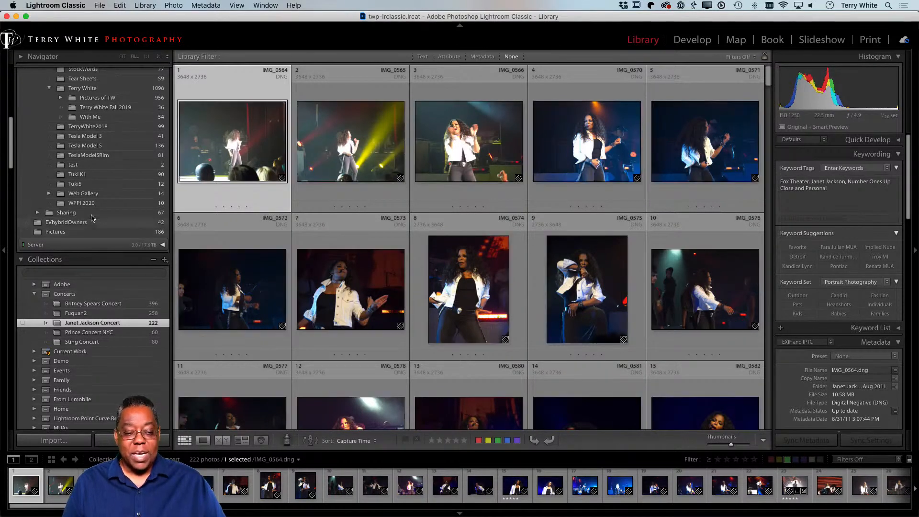
{"action": "scroll", "coordinate": [92, 219], "scroll_direction": "up", "scroll_amount": 1}
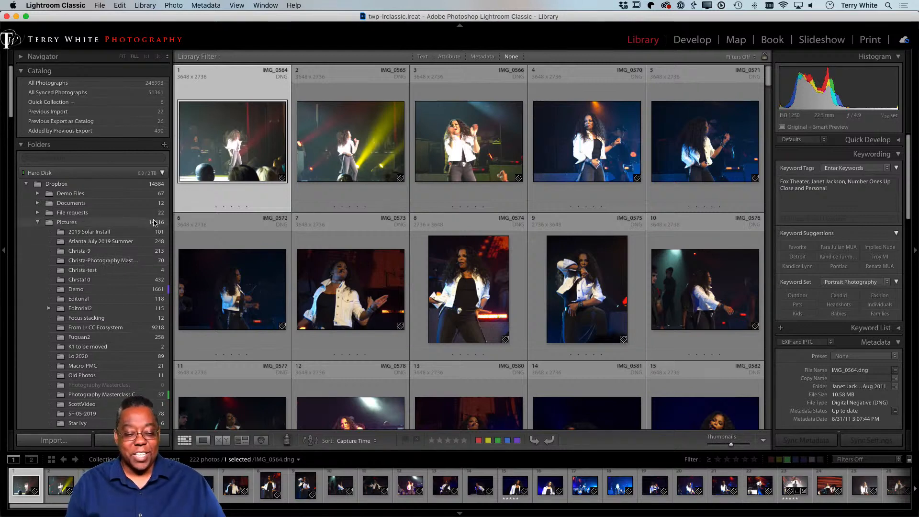
{"action": "left_click", "coordinate": [161, 174]}
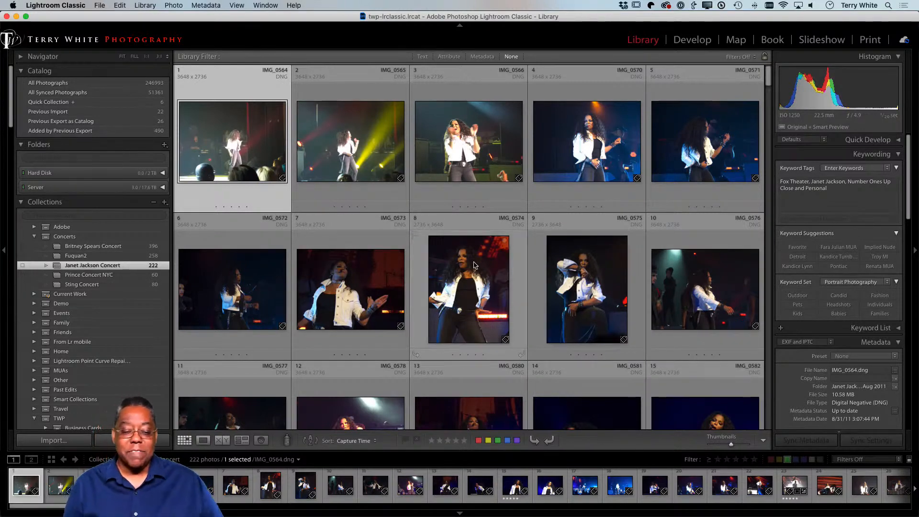
Browse the Janet Jackson Concert collection, view photo IMG_0591 enlarged, and return to the thumbnail grid.
{"action": "scroll", "coordinate": [446, 271], "scroll_direction": "down", "scroll_amount": 1}
{"action": "scroll", "coordinate": [445, 271], "scroll_direction": "down", "scroll_amount": 10}
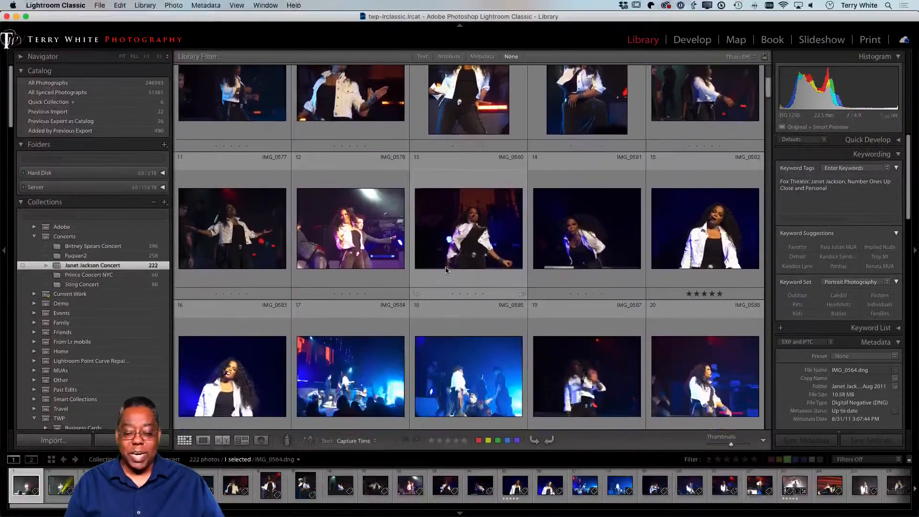
{"action": "scroll", "coordinate": [446, 270], "scroll_direction": "down", "scroll_amount": 6}
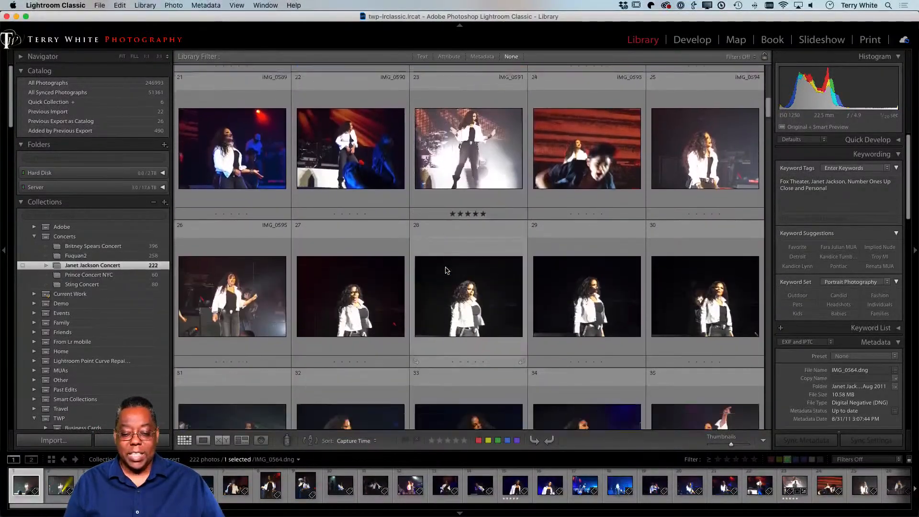
{"action": "scroll", "coordinate": [446, 270], "scroll_direction": "up", "scroll_amount": 3}
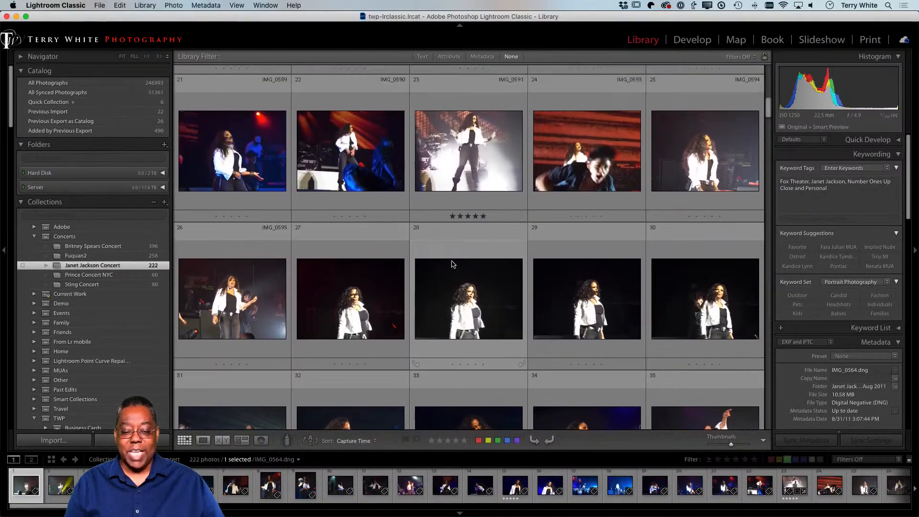
{"action": "double_click", "coordinate": [464, 171]}
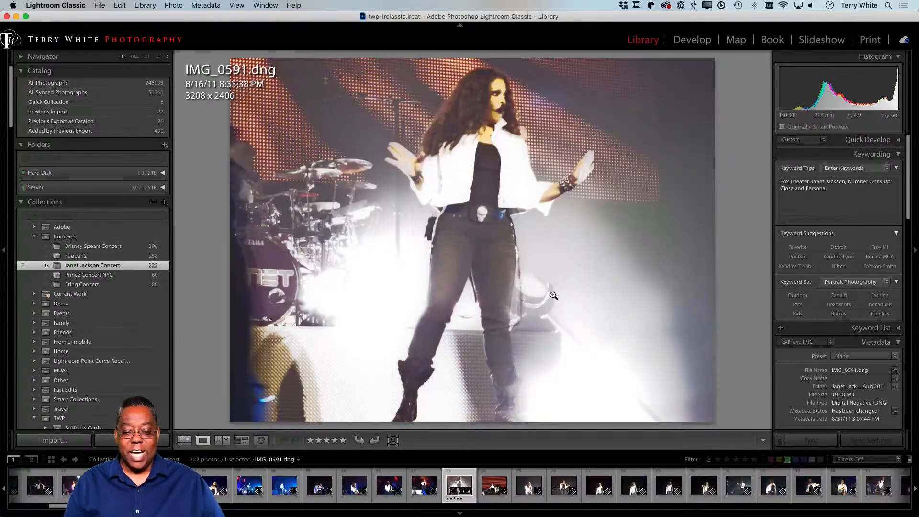
{"action": "key", "text": "g"}
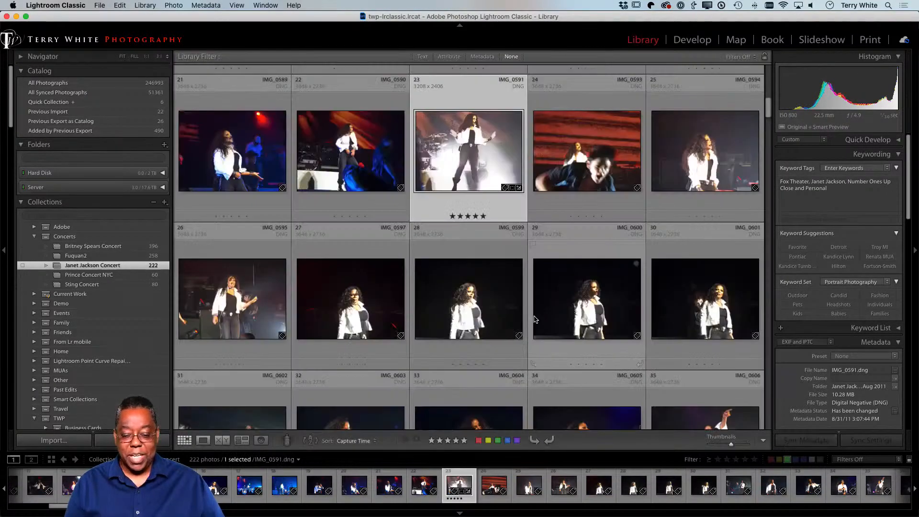
Browse further through the concert photos, view 02_IMG_0721-Edit.psd enlarged, and return to the thumbnail grid.
{"action": "scroll", "coordinate": [535, 319], "scroll_direction": "down", "scroll_amount": 10}
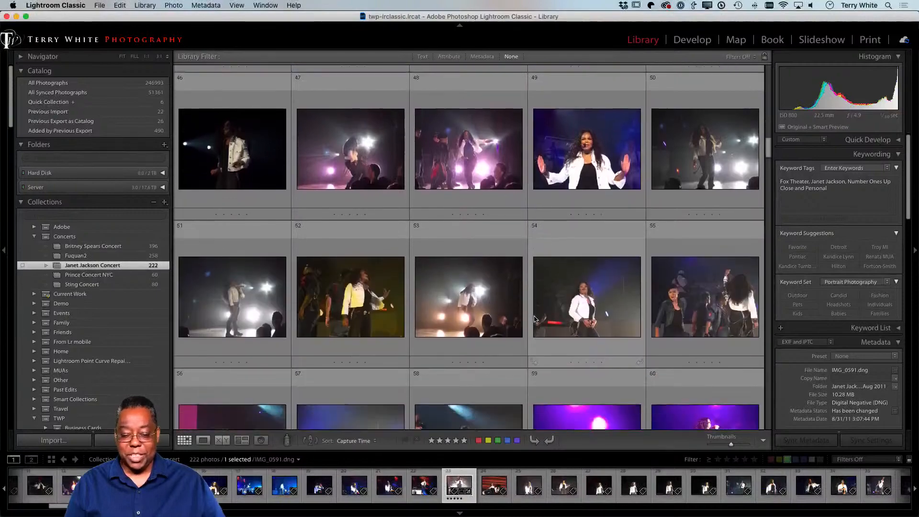
{"action": "scroll", "coordinate": [534, 319], "scroll_direction": "down", "scroll_amount": 6}
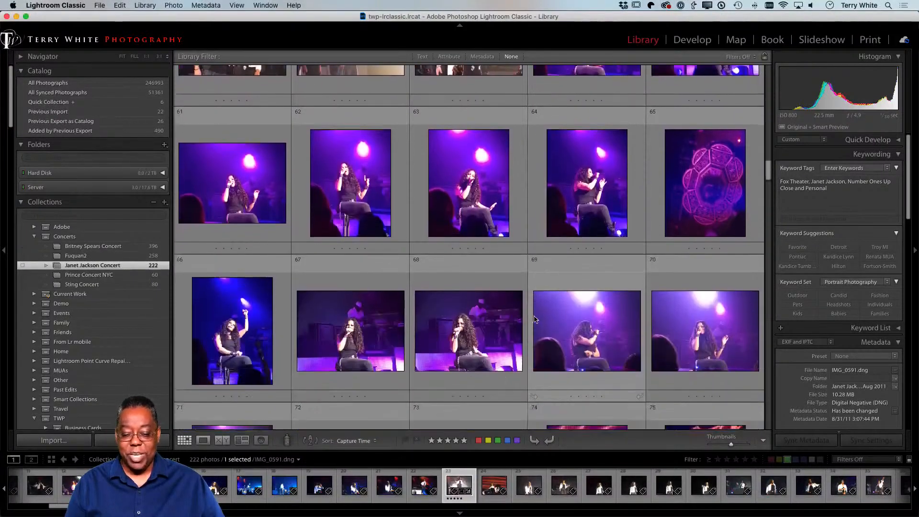
{"action": "scroll", "coordinate": [535, 319], "scroll_direction": "down", "scroll_amount": 8}
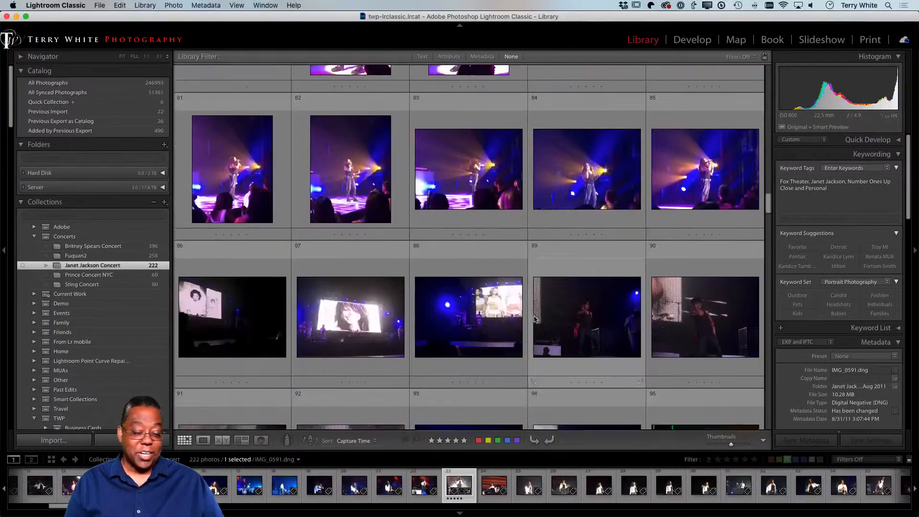
{"action": "scroll", "coordinate": [535, 319], "scroll_direction": "down", "scroll_amount": 6}
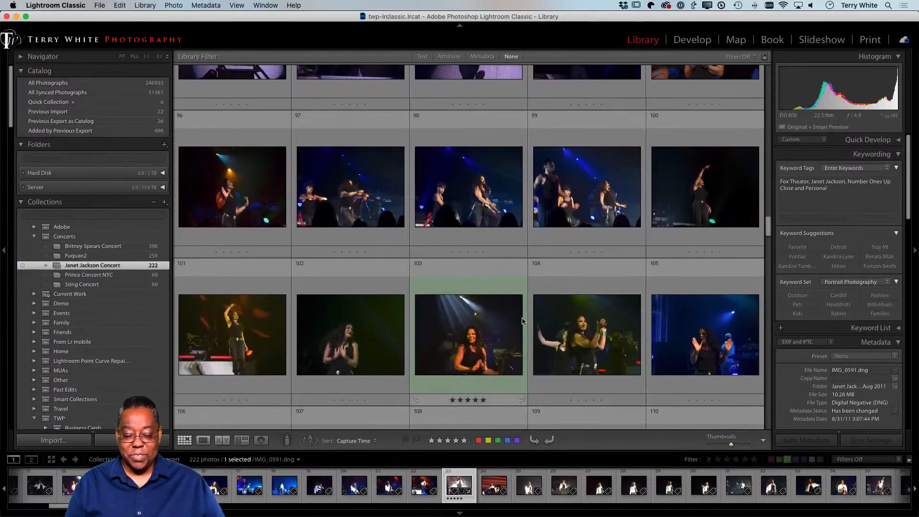
{"action": "double_click", "coordinate": [506, 326]}
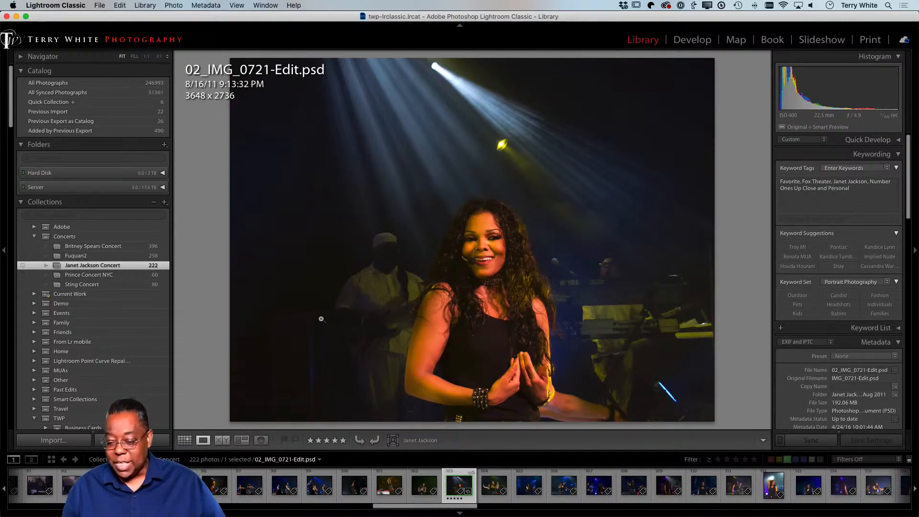
{"action": "key", "text": "g"}
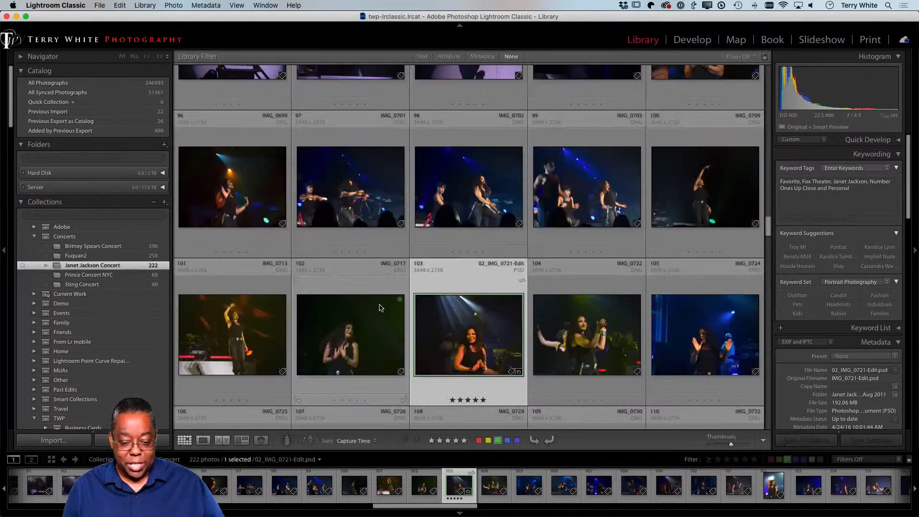
Select photo IMG_0702 and go back to the first photos of the concert collection.
{"action": "left_click", "coordinate": [467, 195]}
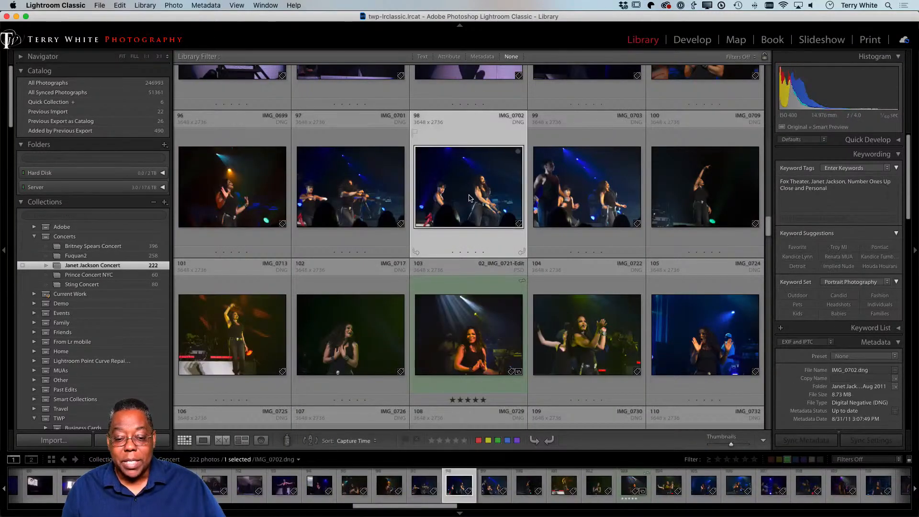
{"action": "scroll", "coordinate": [470, 231], "scroll_direction": "up", "scroll_amount": 10}
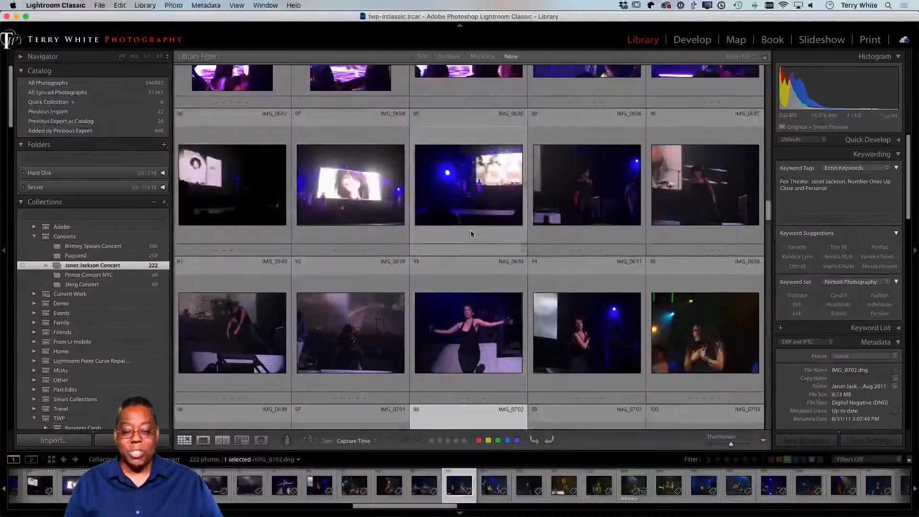
{"action": "scroll", "coordinate": [471, 234], "scroll_direction": "up", "scroll_amount": 4}
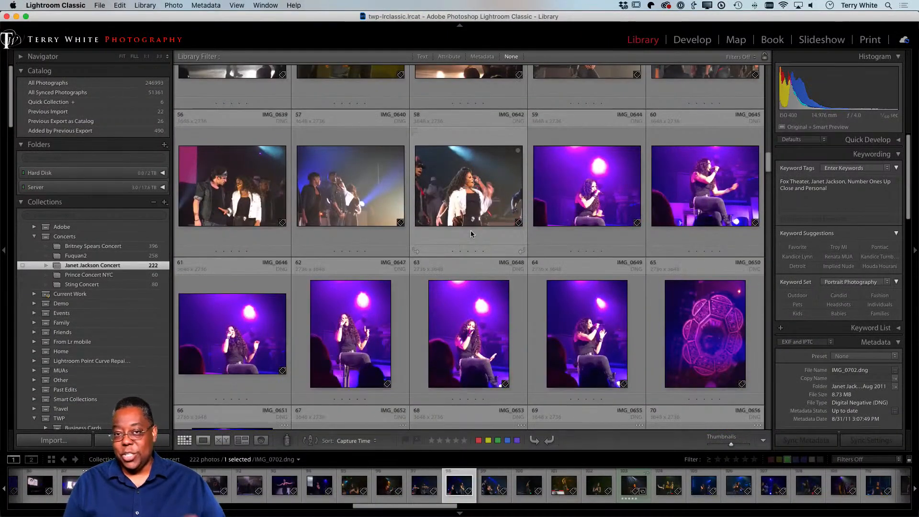
{"action": "scroll", "coordinate": [470, 234], "scroll_direction": "up", "scroll_amount": 20}
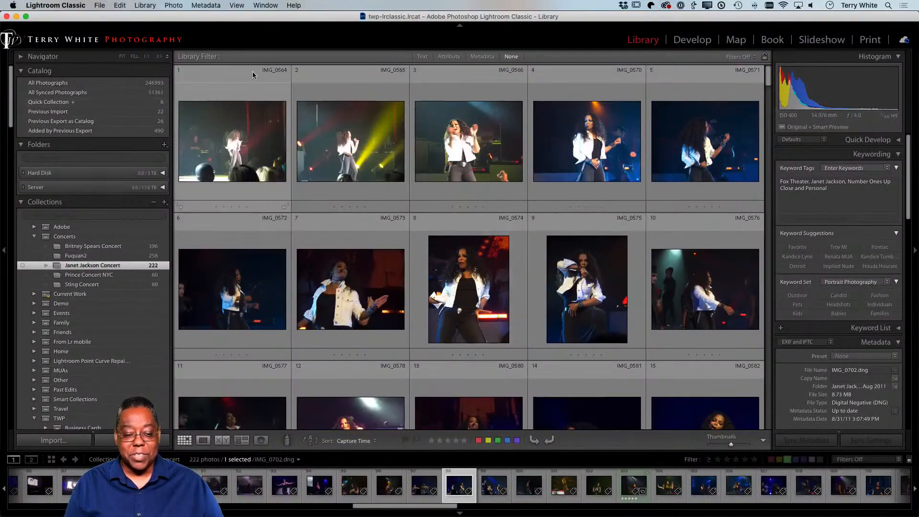
Switch to Adobe Lightroom to view the Macro - Photography Masterclass album, and return to Lightroom Classic.
{"action": "key", "text": "alt"}
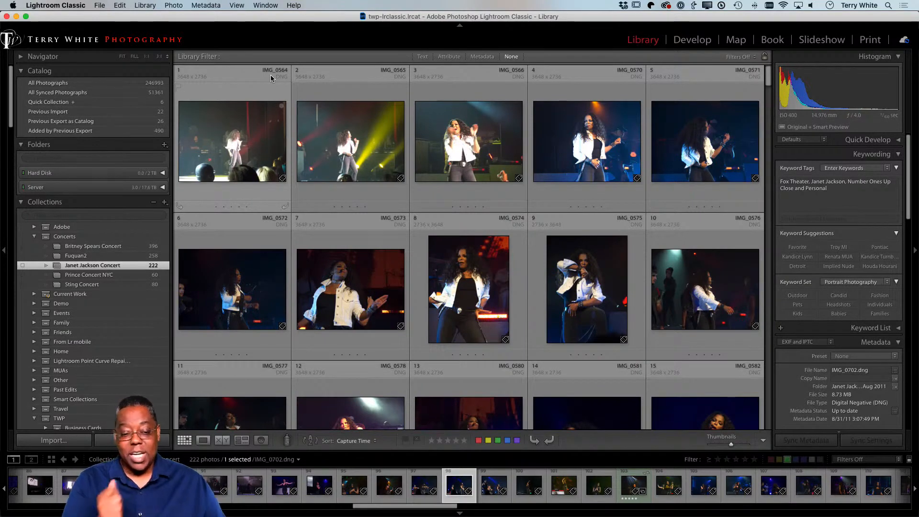
{"action": "key", "text": "super+Tab"}
{"action": "key", "text": "super+Tab"}
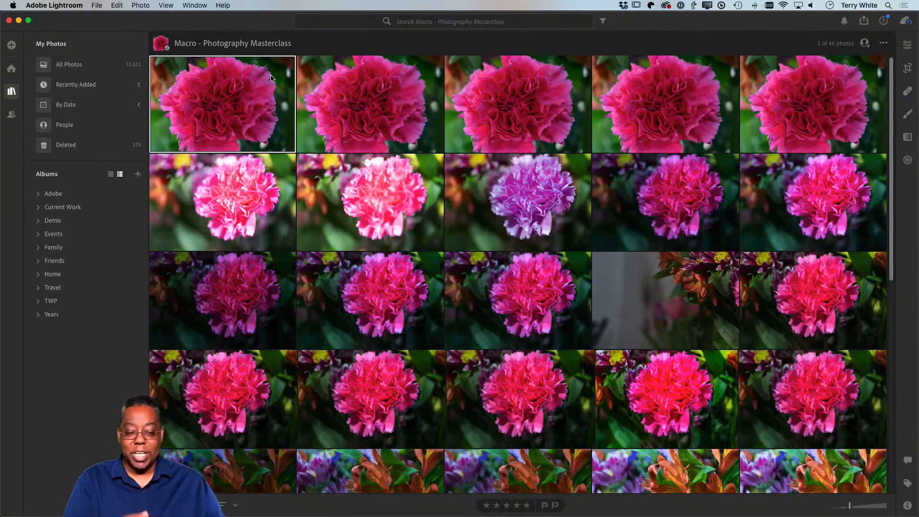
{"action": "key", "text": "super+Tab"}
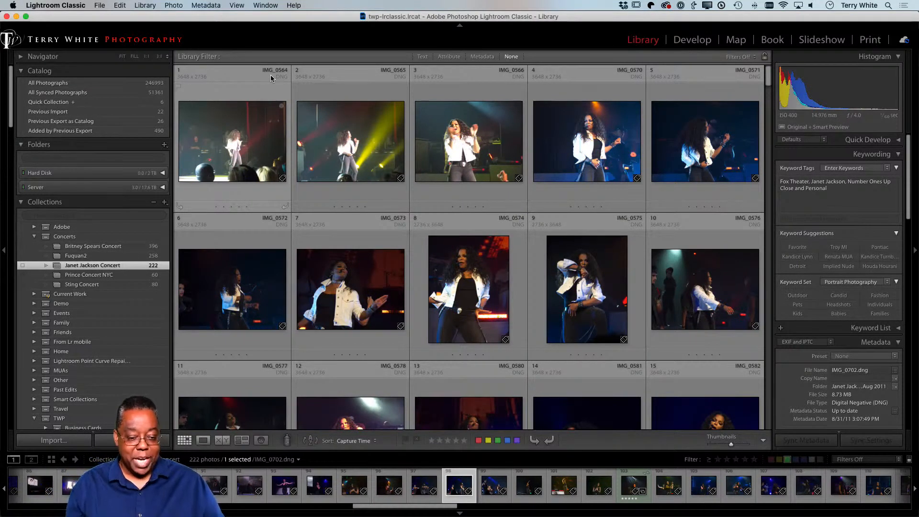
Select all photos in the Janet Jackson Concert collection.
{"action": "left_click", "coordinate": [140, 6]}
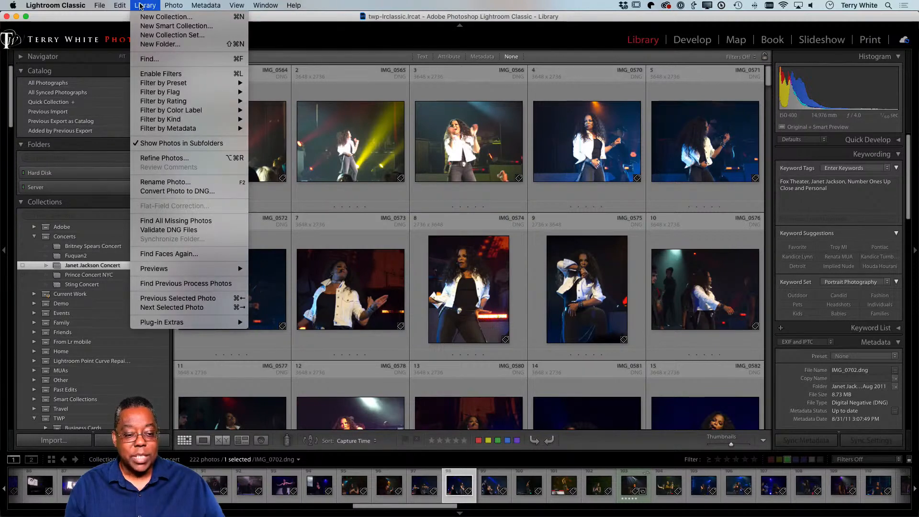
{"action": "mouse_move", "coordinate": [114, 6]}
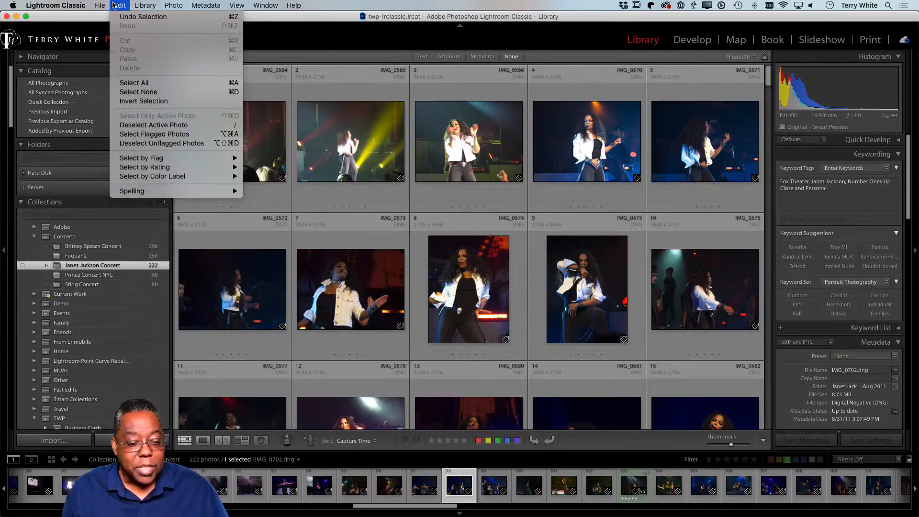
{"action": "left_click", "coordinate": [174, 83]}
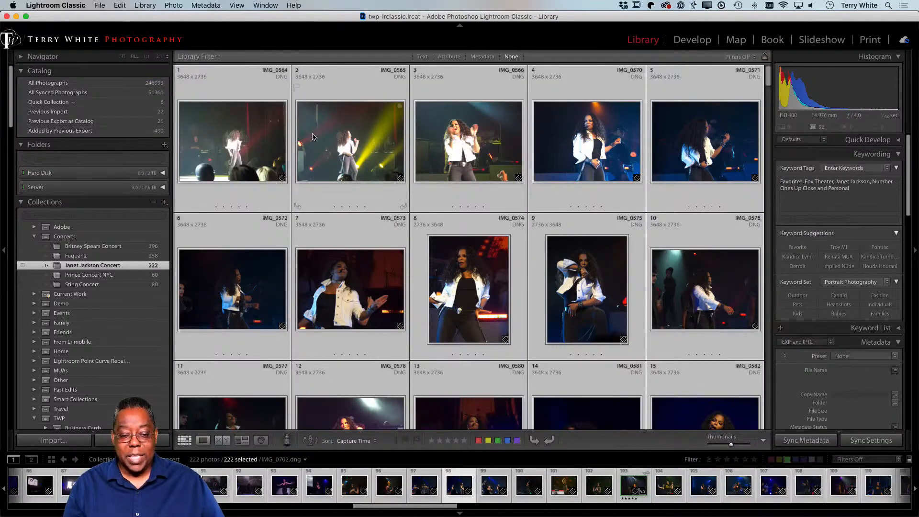
Open the filename template for renaming the selected photos and choose Sequence # (0001) as its numbering after the custom text.
{"action": "left_click", "coordinate": [145, 6]}
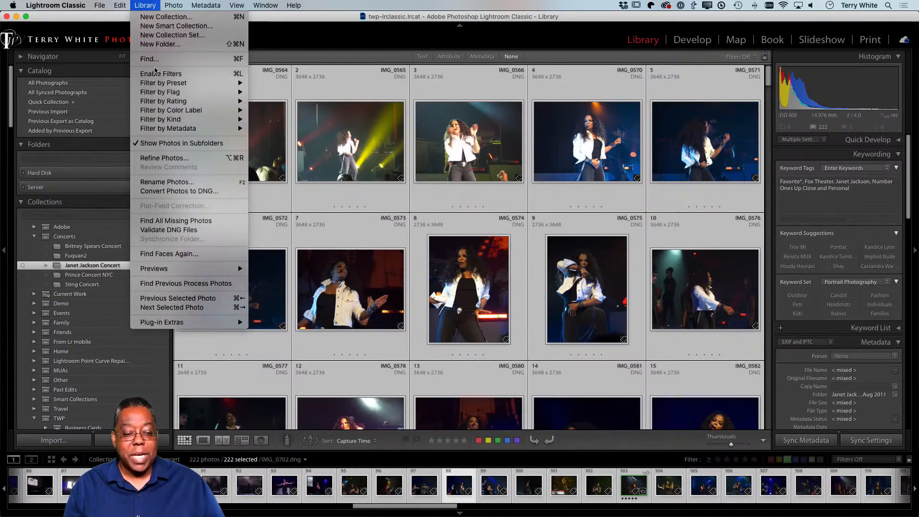
{"action": "left_click", "coordinate": [186, 184]}
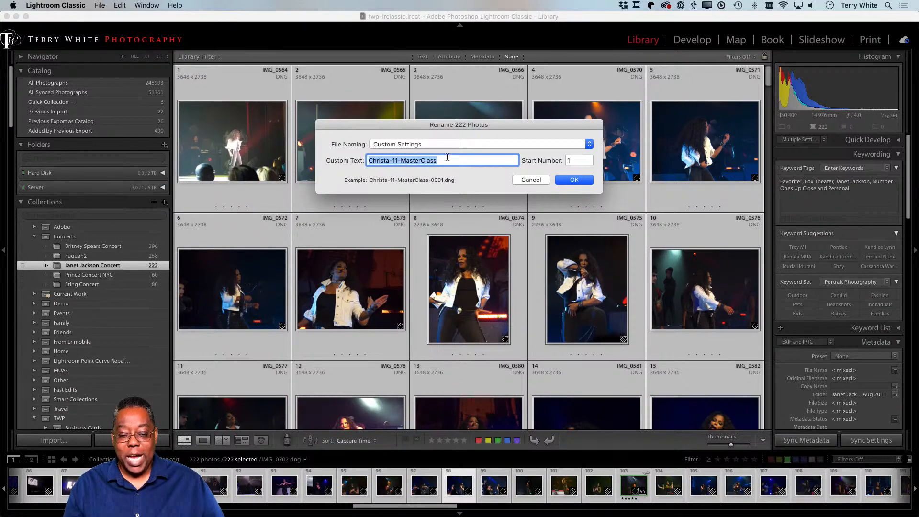
{"action": "left_click", "coordinate": [410, 145]}
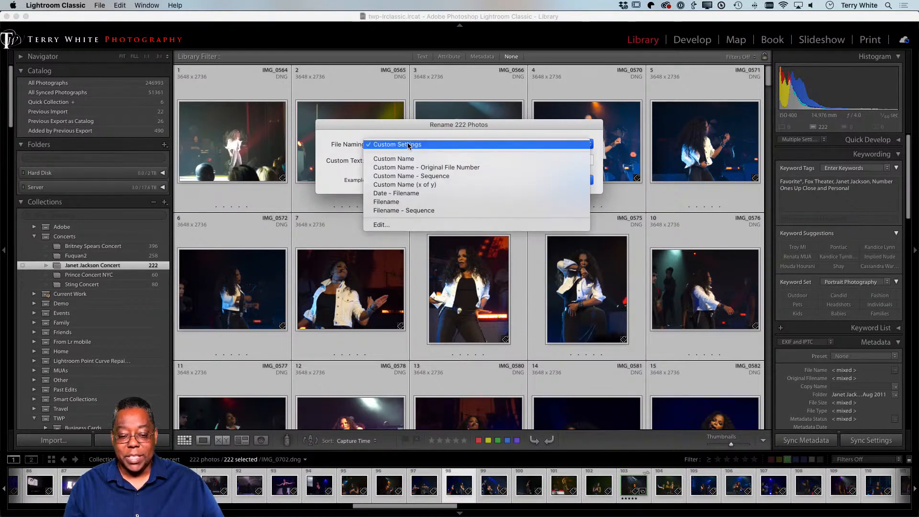
{"action": "left_click", "coordinate": [415, 225]}
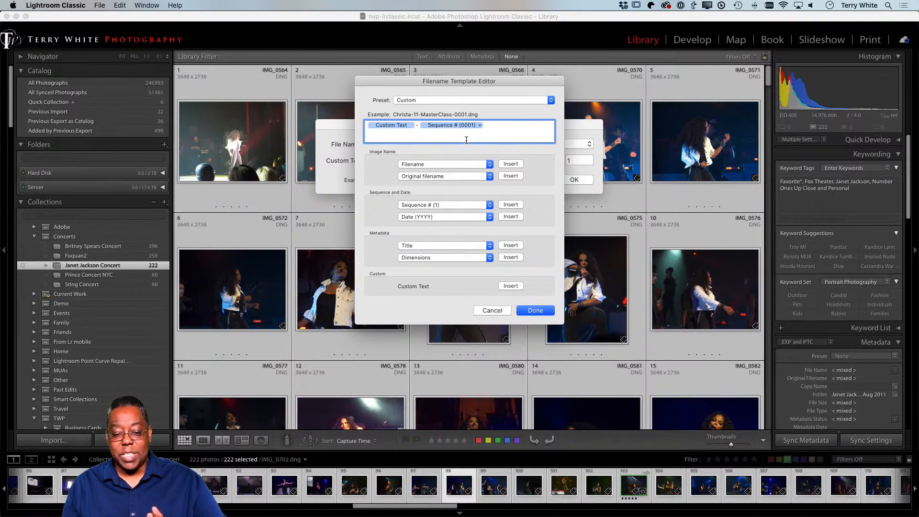
{"action": "left_click", "coordinate": [479, 125]}
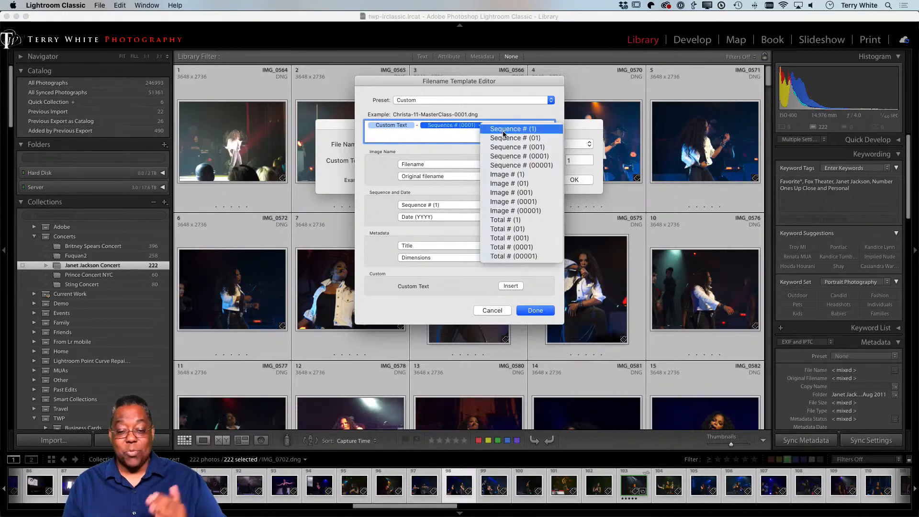
{"action": "left_click", "coordinate": [502, 157]}
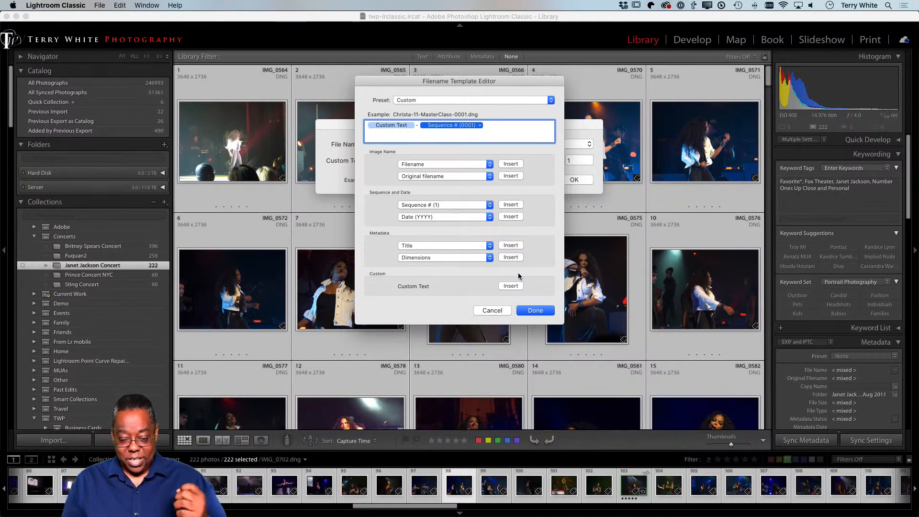
Close the template without changes and rename the selected photos with custom text Janet_Jackson-1, keeping start number 1.
{"action": "left_click", "coordinate": [491, 311]}
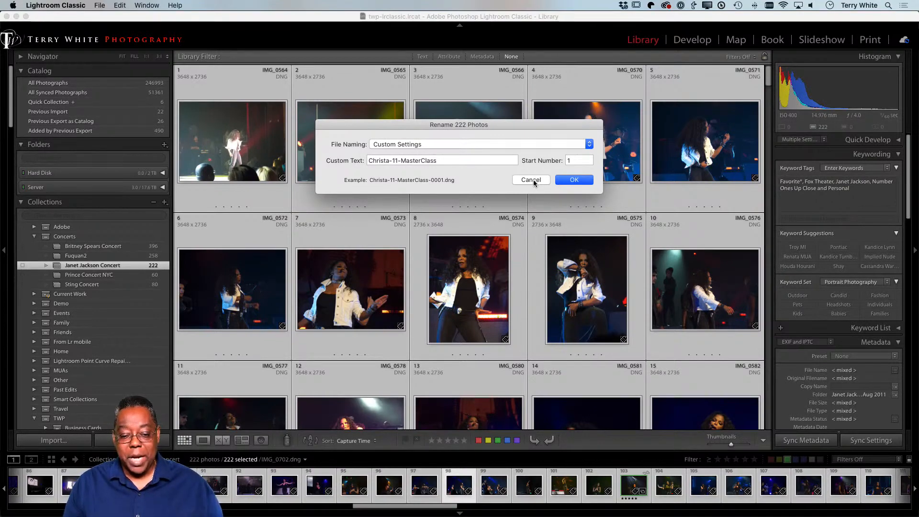
{"action": "left_click", "coordinate": [533, 180]}
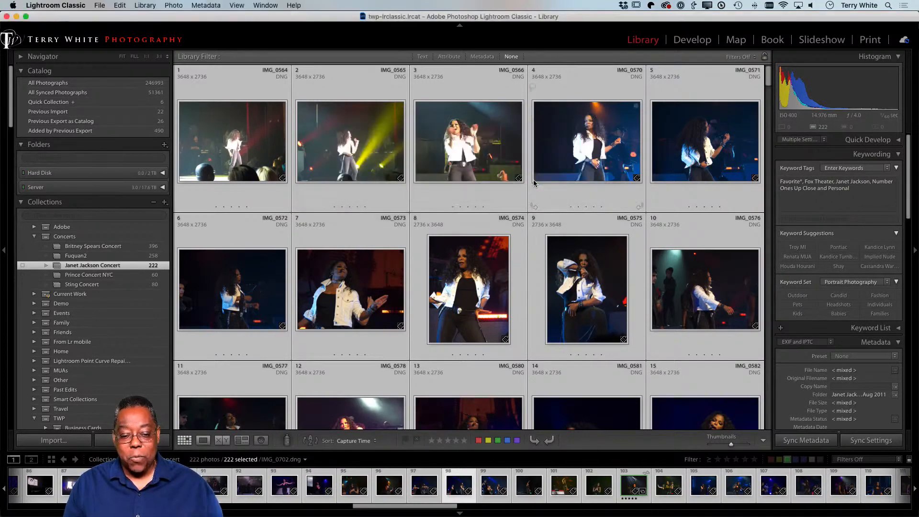
{"action": "left_click", "coordinate": [141, 6]}
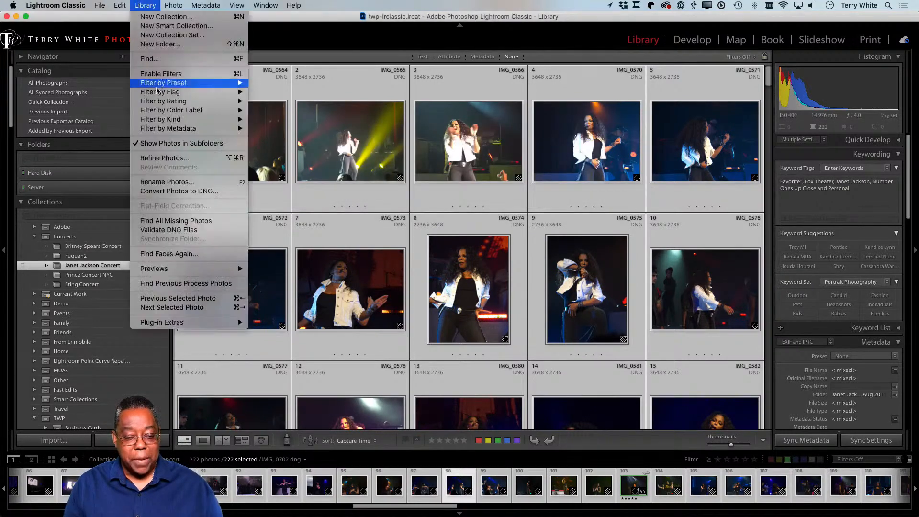
{"action": "left_click", "coordinate": [191, 186]}
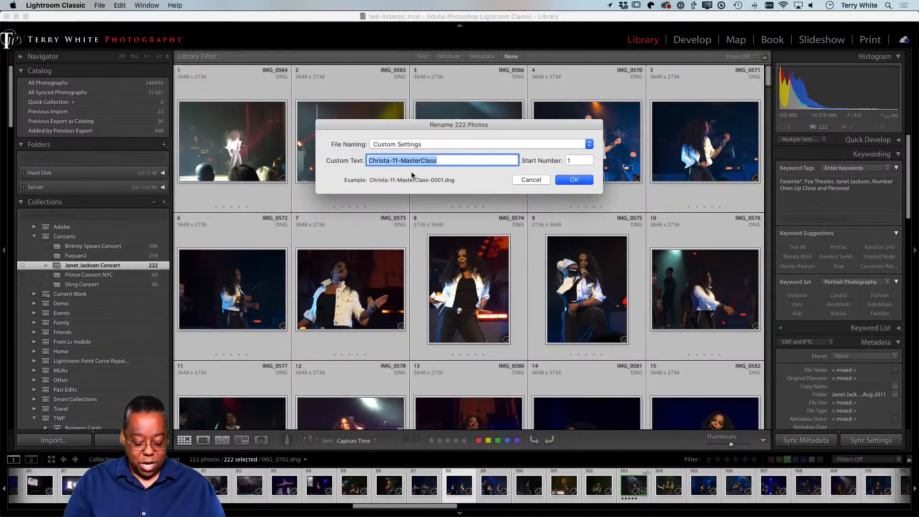
{"action": "type", "text": "Janet"}
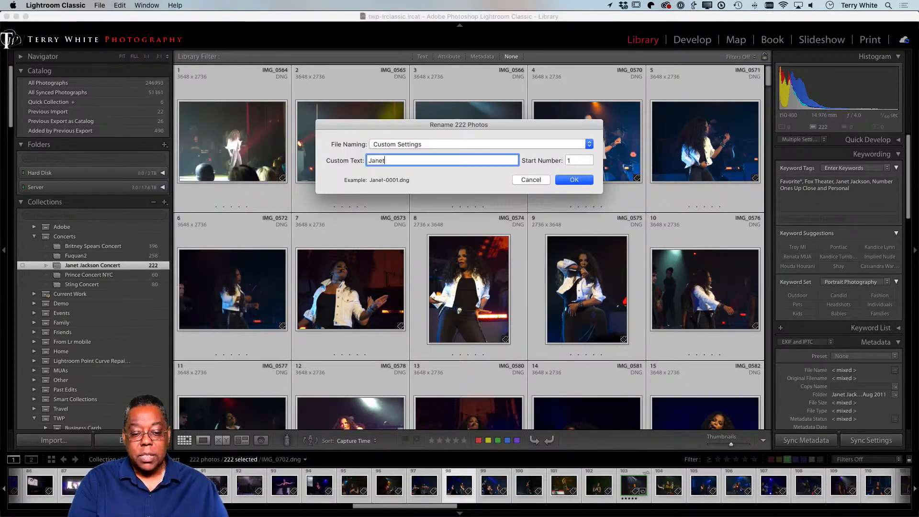
{"action": "type", "text": "_J"}
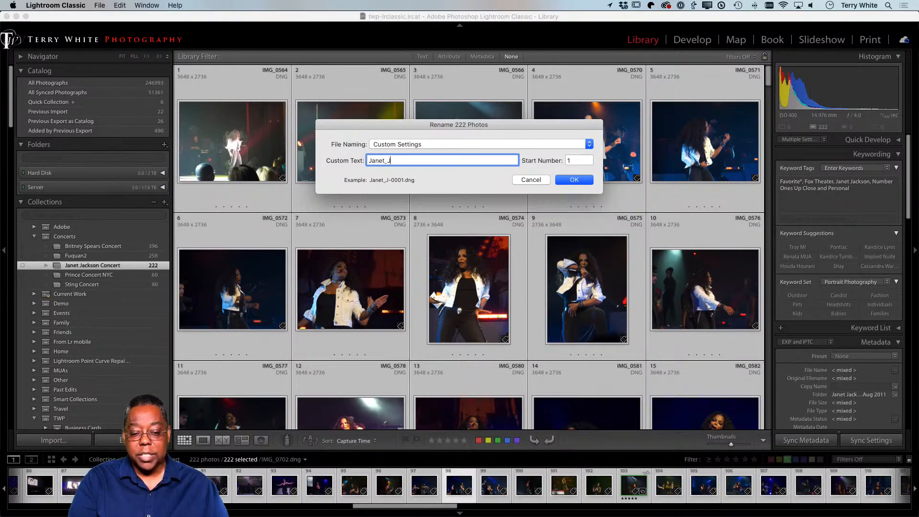
{"action": "type", "text": "ackson"}
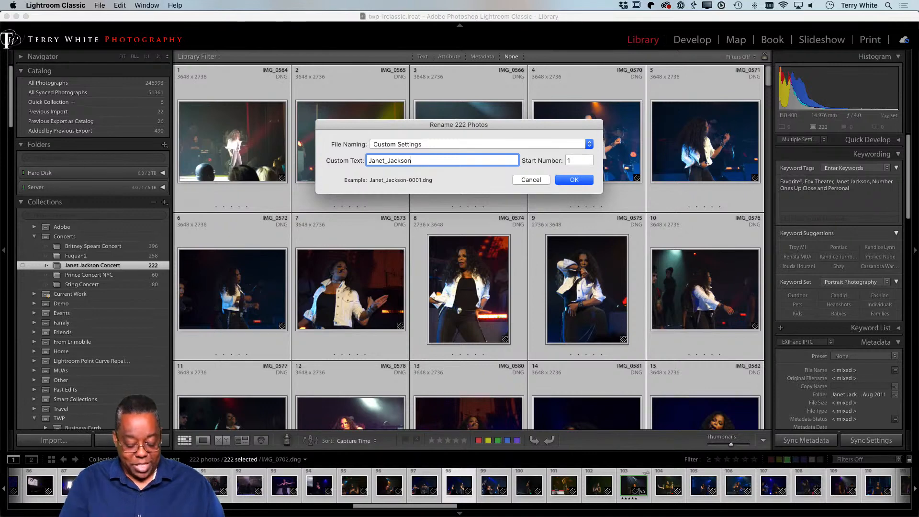
{"action": "type", "text": "-1"}
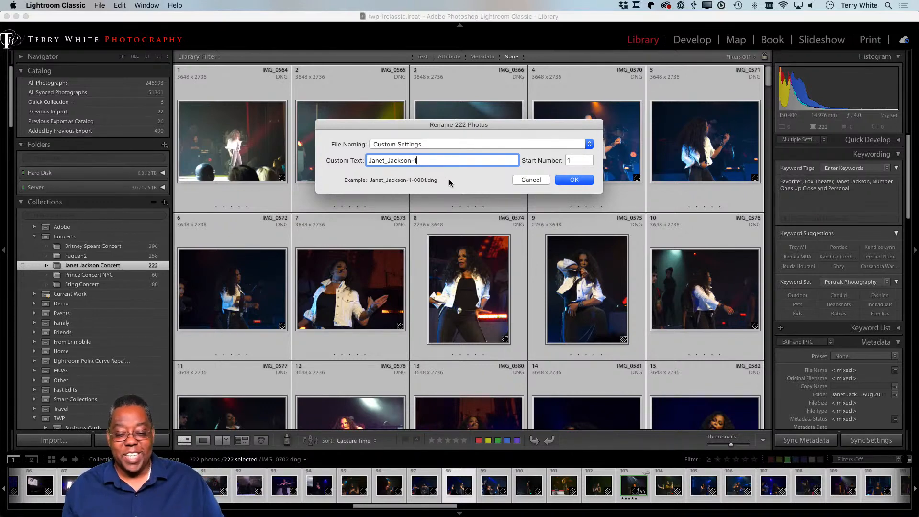
{"action": "left_click", "coordinate": [572, 181]}
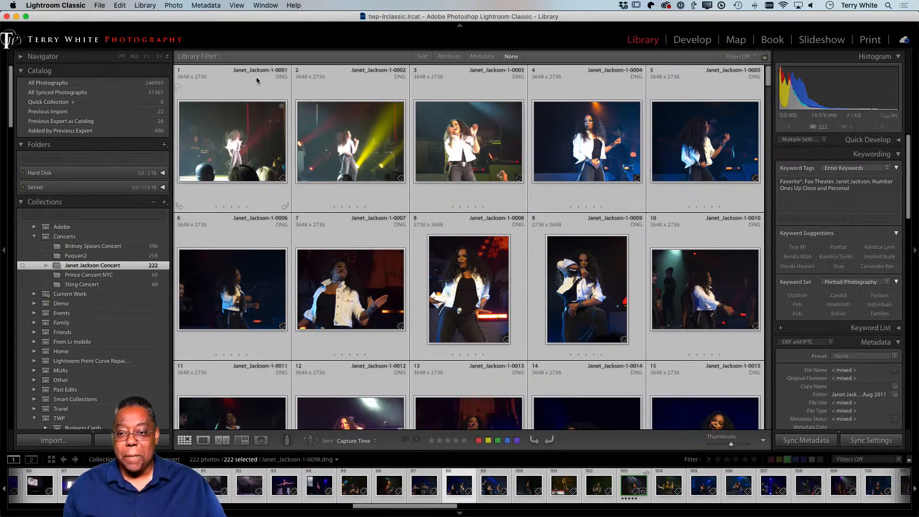
Flag photo Janet_Jackson-1-0015 as a pick and give it a green color label.
{"action": "left_click", "coordinate": [333, 85]}
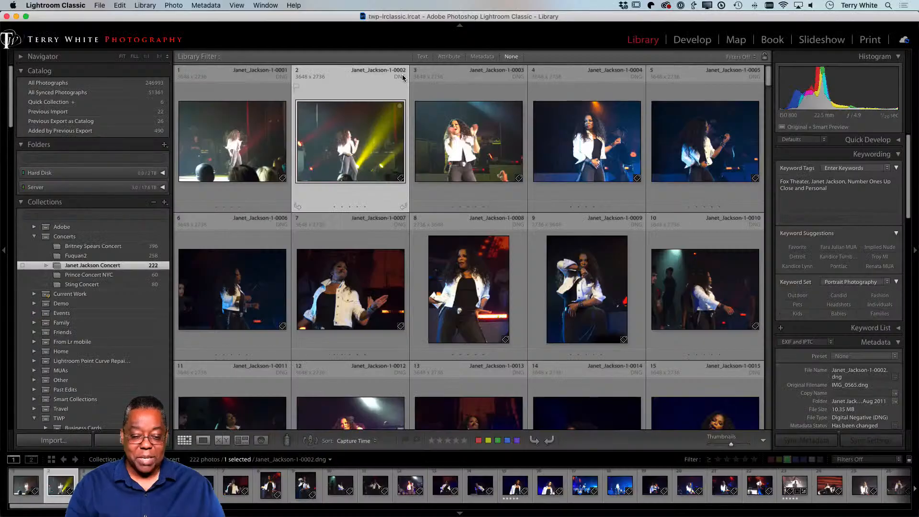
{"action": "scroll", "coordinate": [447, 206], "scroll_direction": "down", "scroll_amount": 5}
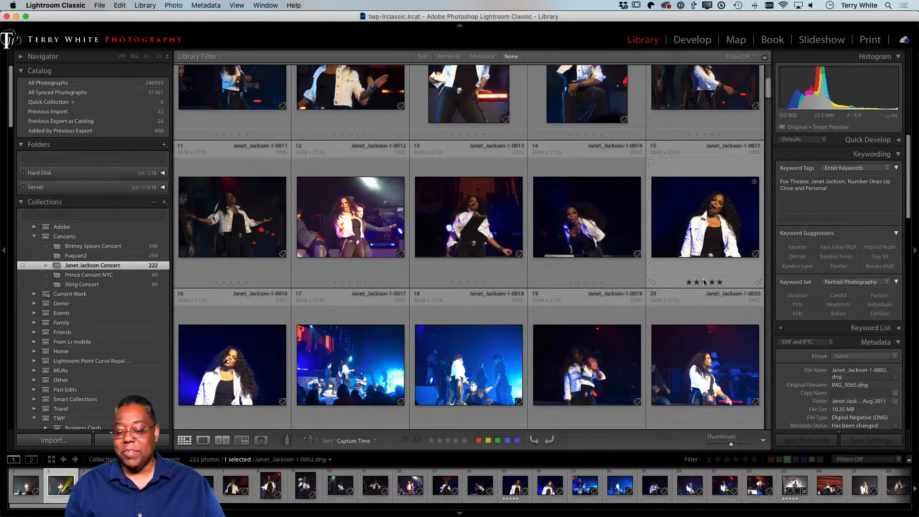
{"action": "left_click", "coordinate": [706, 229]}
{"action": "key", "text": "p"}
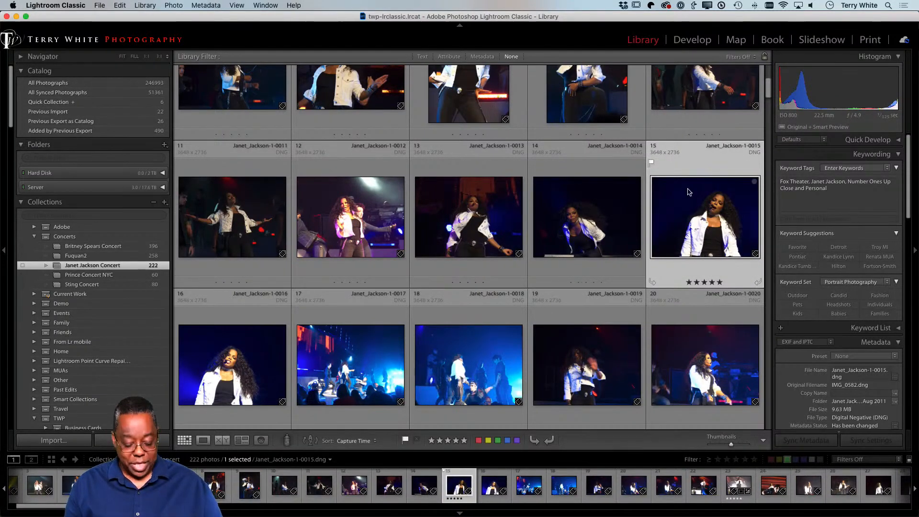
{"action": "key", "text": "8"}
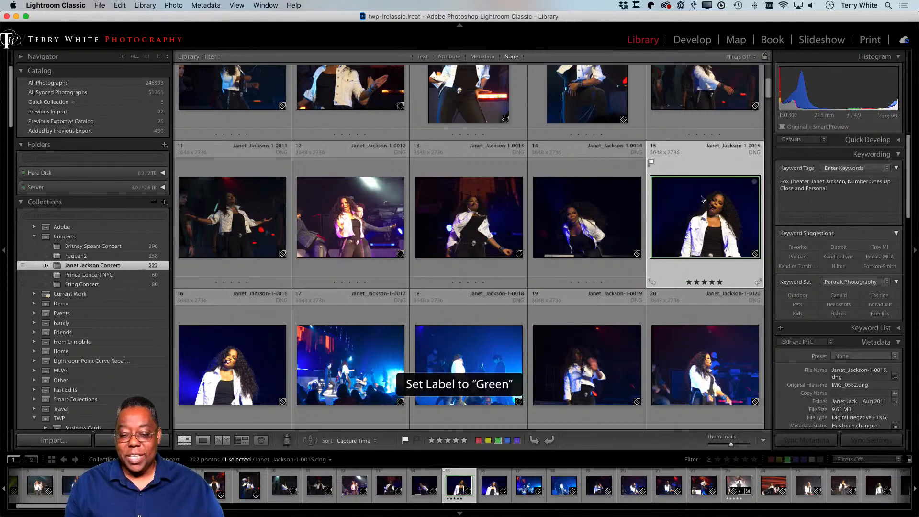
{"action": "left_click", "coordinate": [625, 193]}
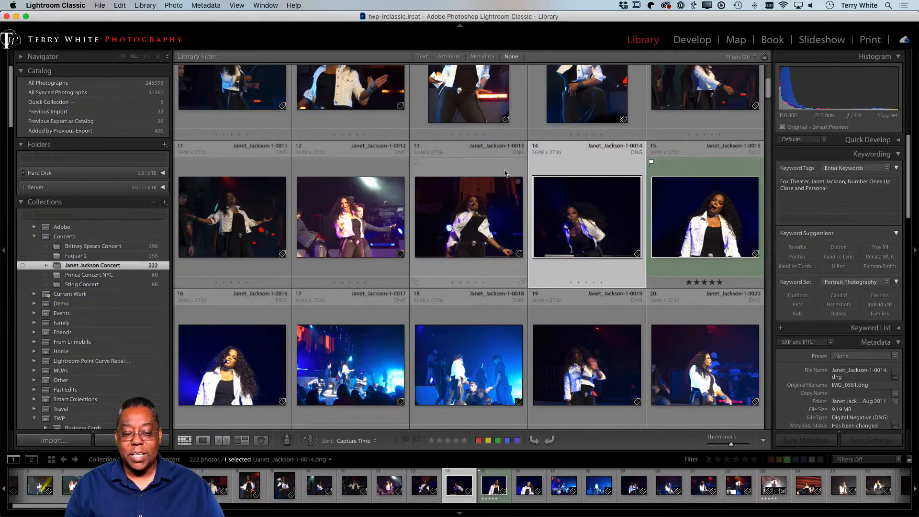
Filter the concert photos by attribute to a five-star rating, with the green color filter turned off.
{"action": "left_click", "coordinate": [450, 56]}
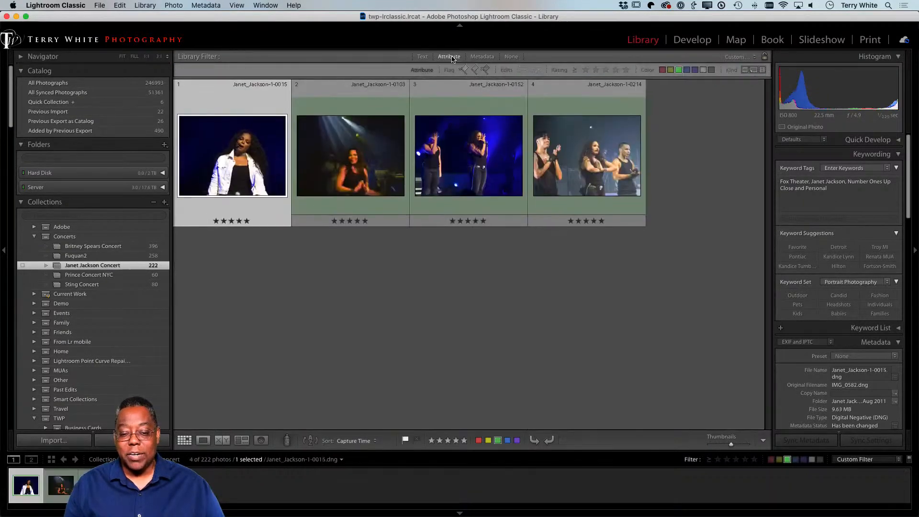
{"action": "left_click", "coordinate": [678, 70]}
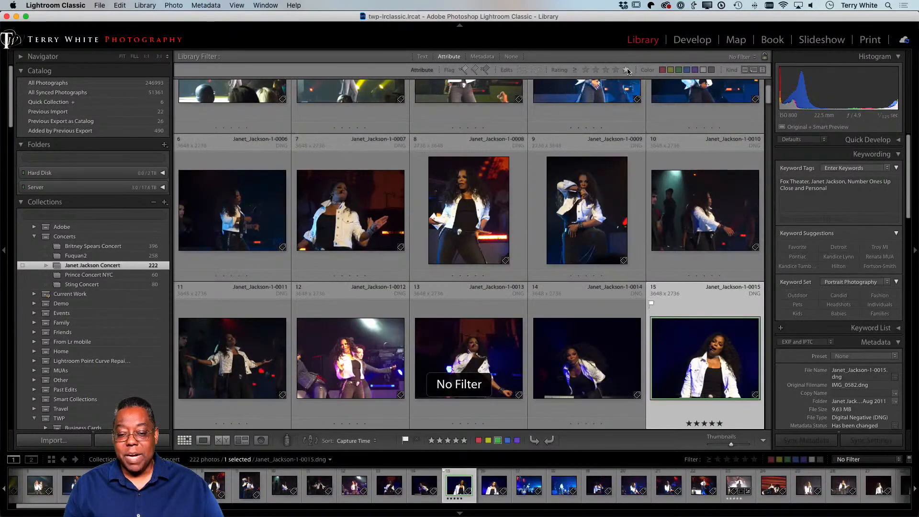
{"action": "left_click", "coordinate": [627, 71]}
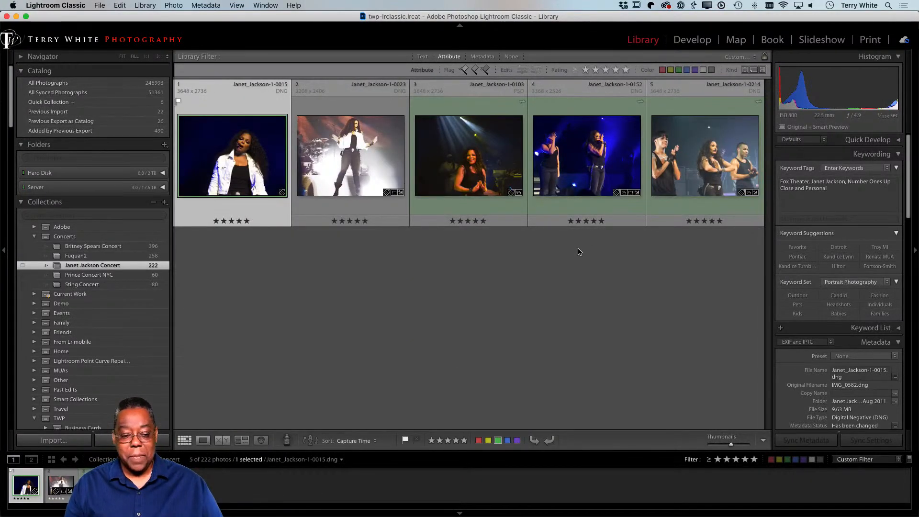
Create a collection named Janet Jackson Favorites in the Concerts set from all filtered photos, with Sync with Lightroom turned off.
{"action": "key", "text": "super+a"}
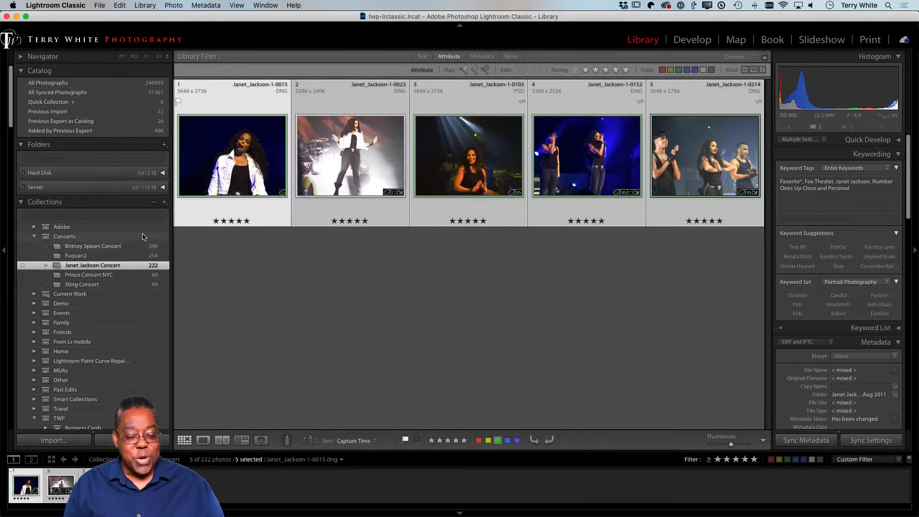
{"action": "left_click", "coordinate": [165, 204]}
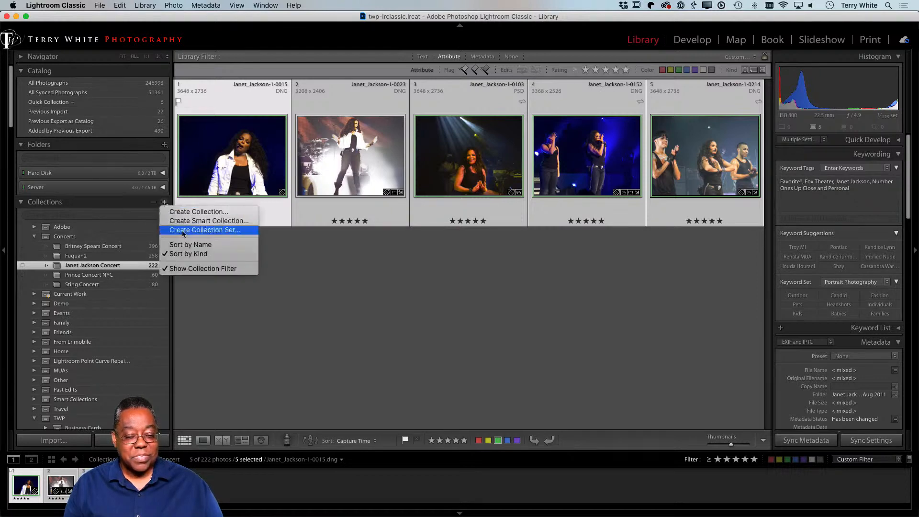
{"action": "left_click", "coordinate": [199, 211]}
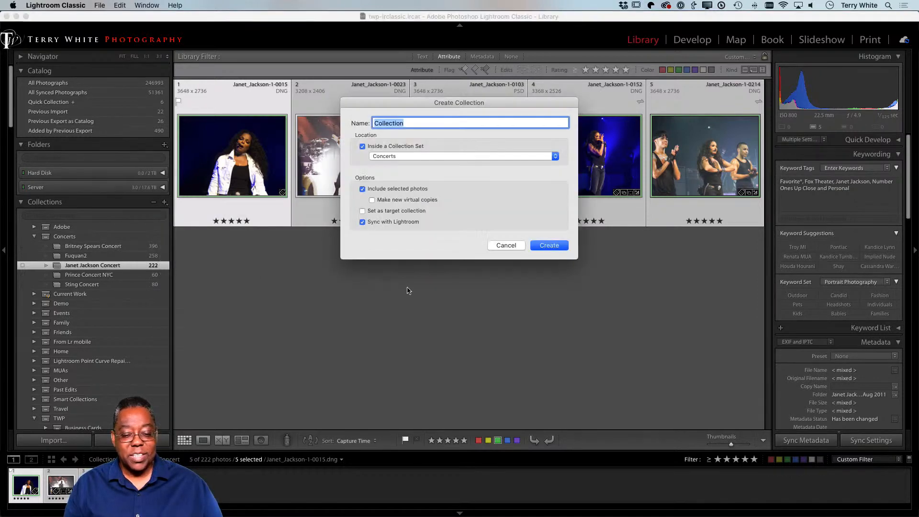
{"action": "type", "text": "Jane"}
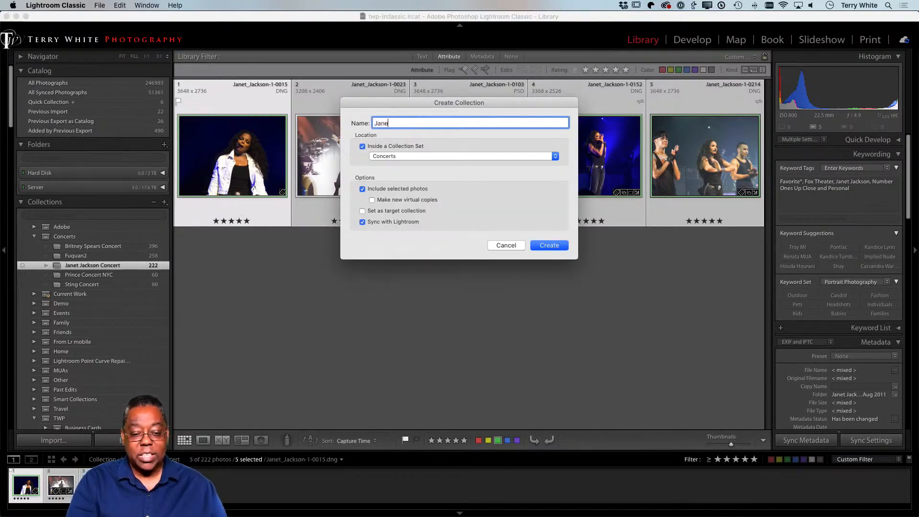
{"action": "type", "text": "t Ja"}
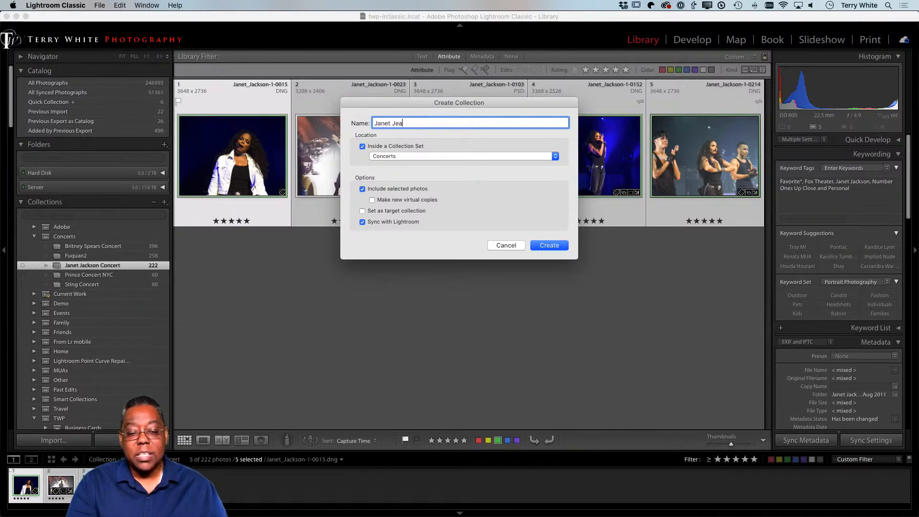
{"action": "type", "text": "ckson "}
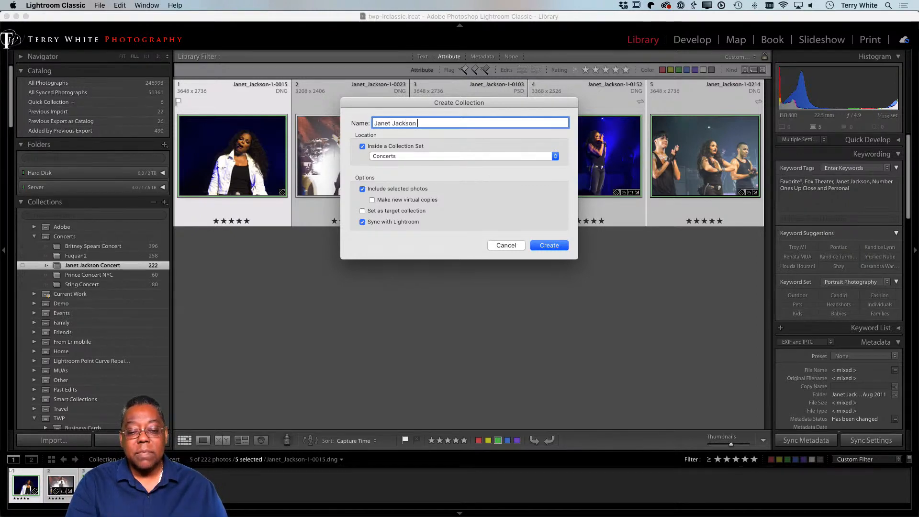
{"action": "type", "text": "Favorites"}
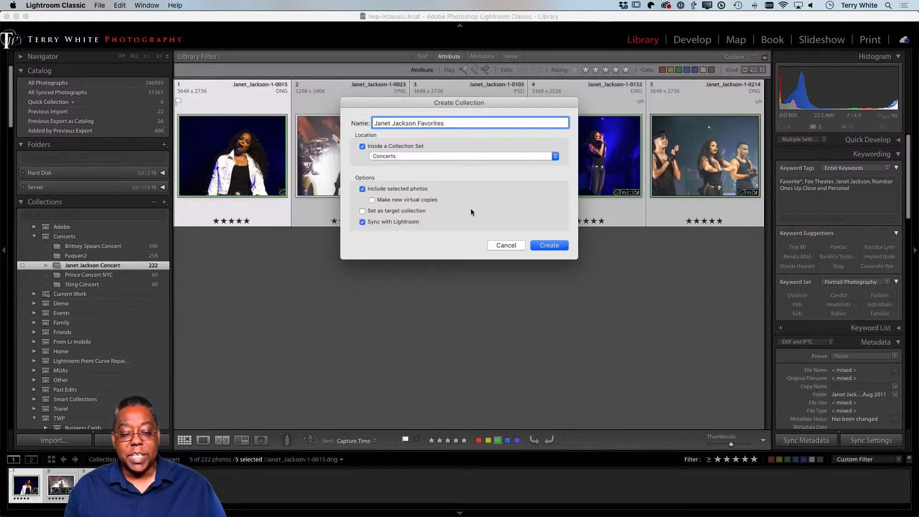
{"action": "left_click", "coordinate": [404, 223]}
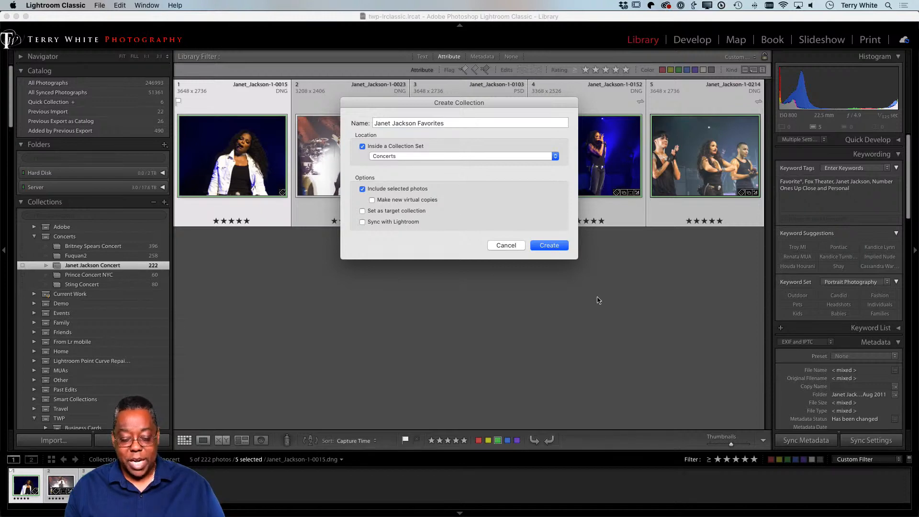
{"action": "left_click", "coordinate": [549, 245]}
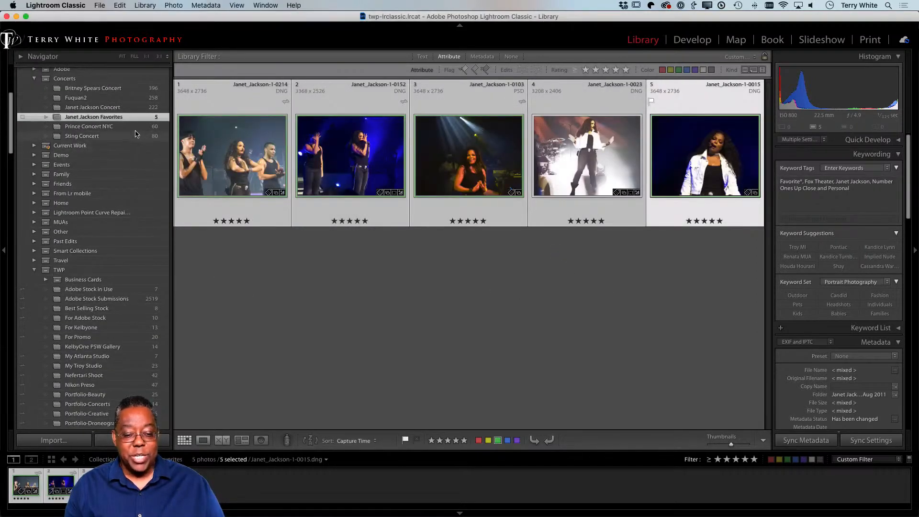
Compare the contents of the Janet Jackson Concert collection with the Janet Jackson Favorites collection.
{"action": "scroll", "coordinate": [134, 137], "scroll_direction": "up", "scroll_amount": 3}
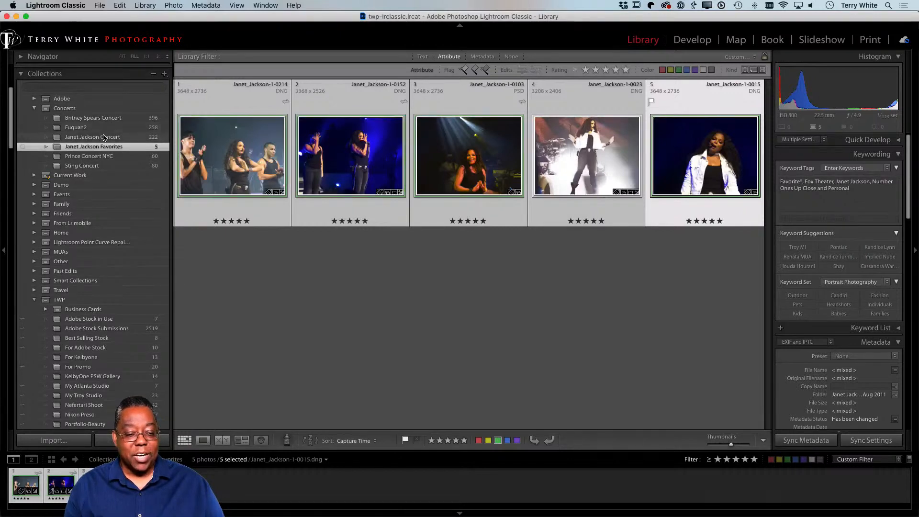
{"action": "left_click", "coordinate": [106, 138]}
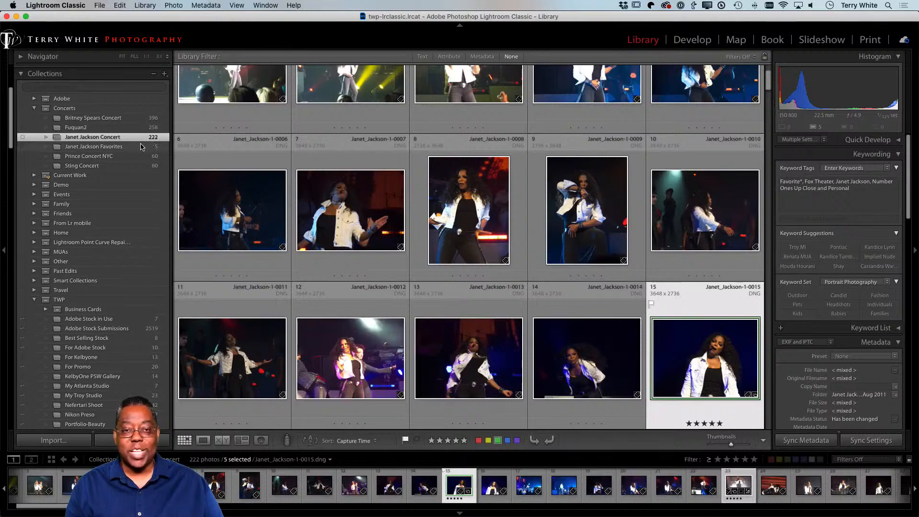
{"action": "left_click", "coordinate": [142, 146]}
{"action": "left_click", "coordinate": [375, 239]}
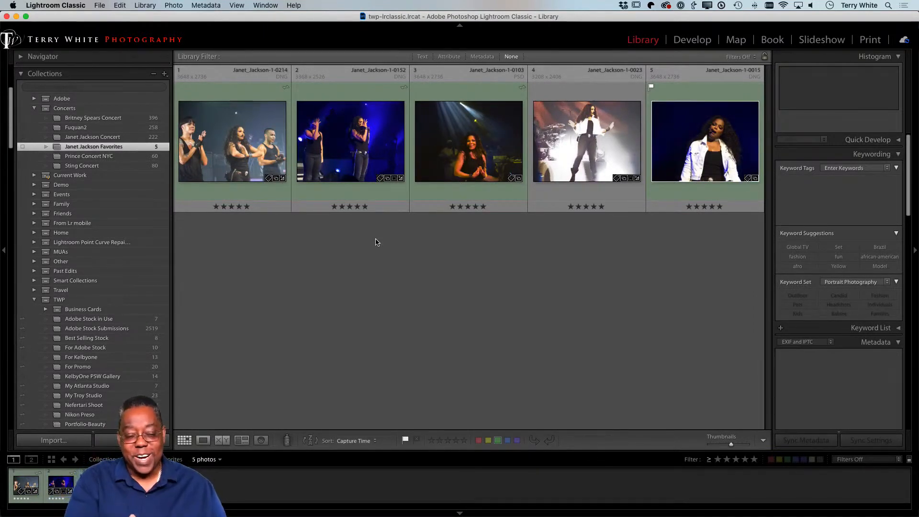
Add photo Janet_Jackson-1-0035 from the Janet Jackson Concert collection to Janet Jackson Favorites and display that collection.
{"action": "left_click", "coordinate": [109, 137]}
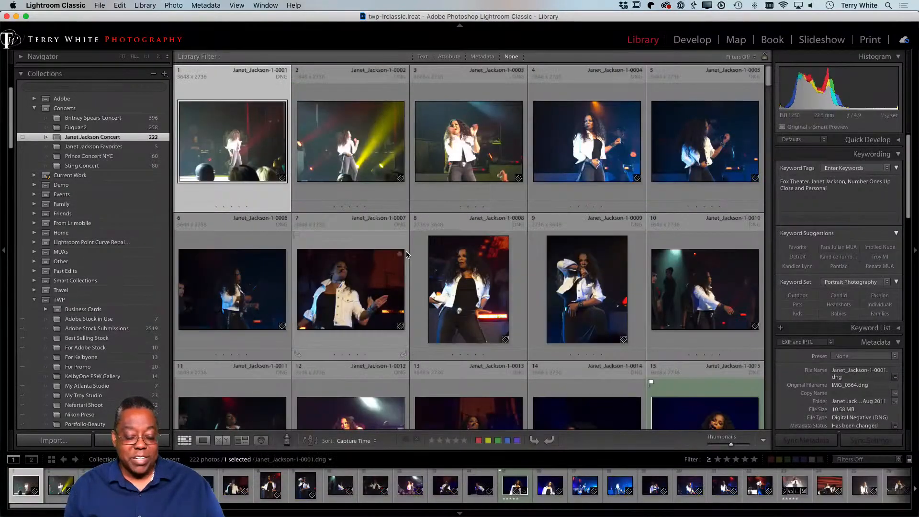
{"action": "scroll", "coordinate": [402, 249], "scroll_direction": "down", "scroll_amount": 10}
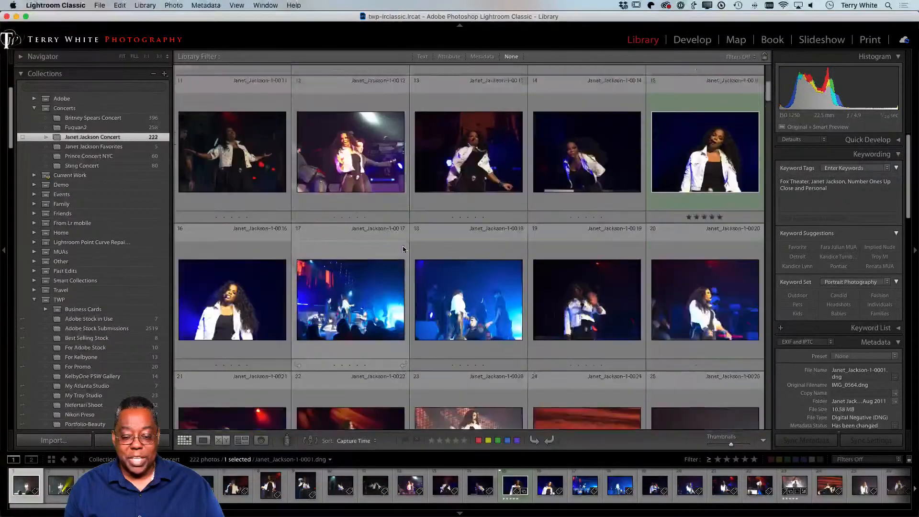
{"action": "scroll", "coordinate": [402, 250], "scroll_direction": "down", "scroll_amount": 10}
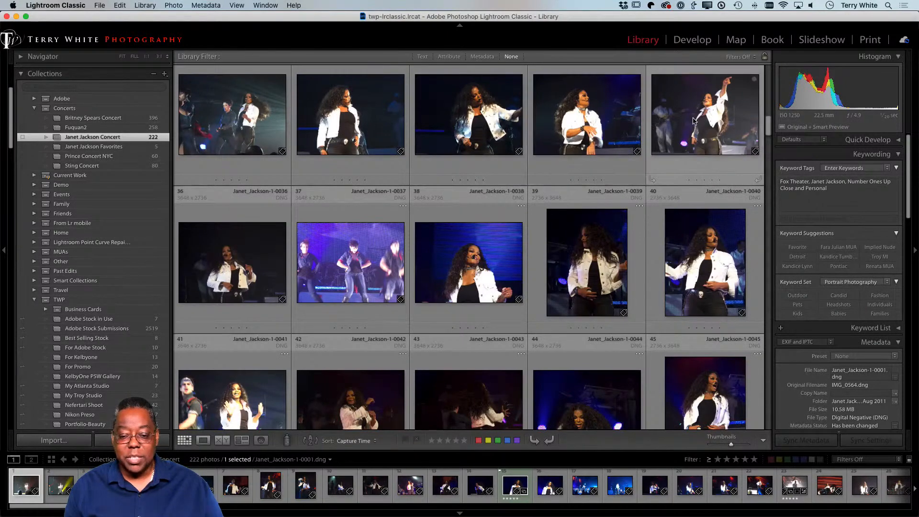
{"action": "left_click_drag", "start_coordinate": [694, 121], "coordinate": [154, 146]}
{"action": "left_click", "coordinate": [143, 147]}
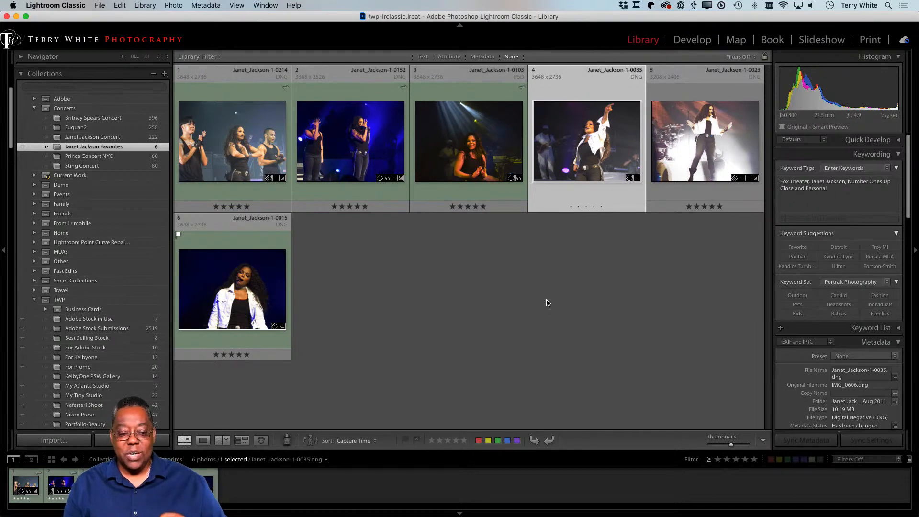
Delete the Janet Jackson Favorites collection from the Concerts set.
{"action": "right_click", "coordinate": [98, 147]}
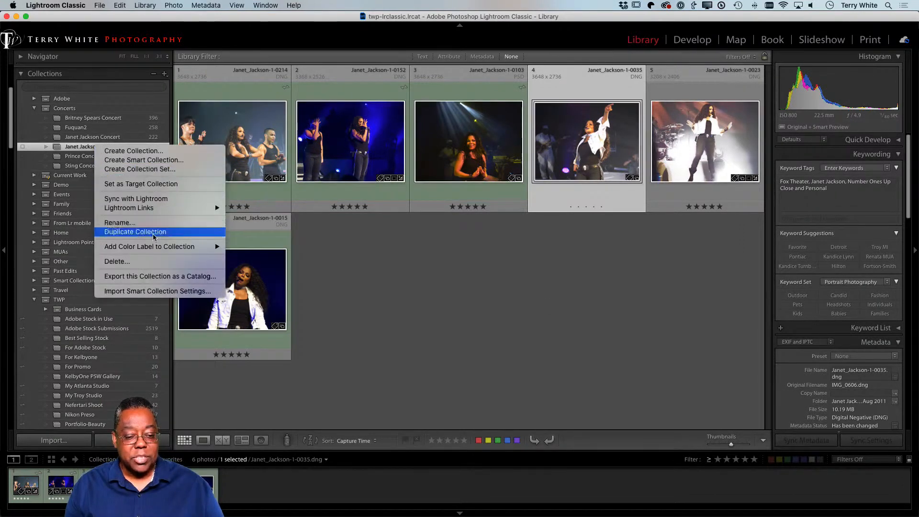
{"action": "left_click", "coordinate": [155, 262]}
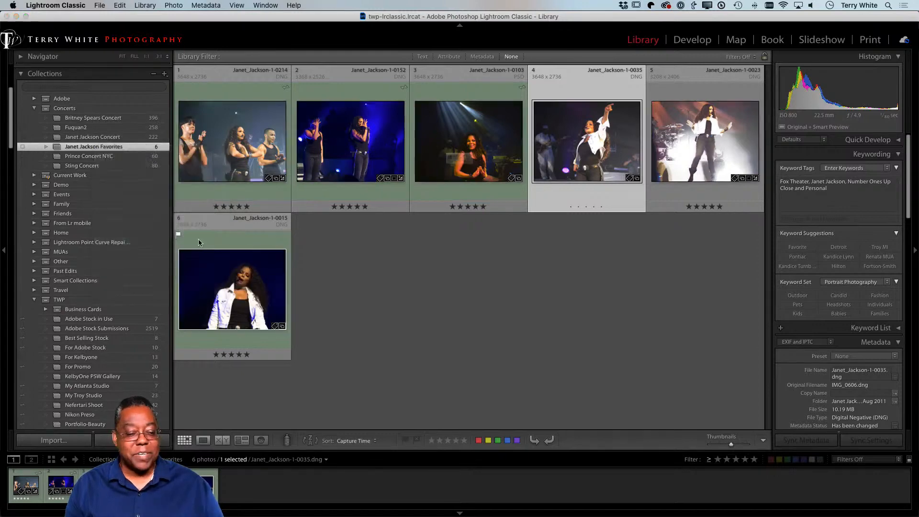
{"action": "left_click", "coordinate": [520, 187]}
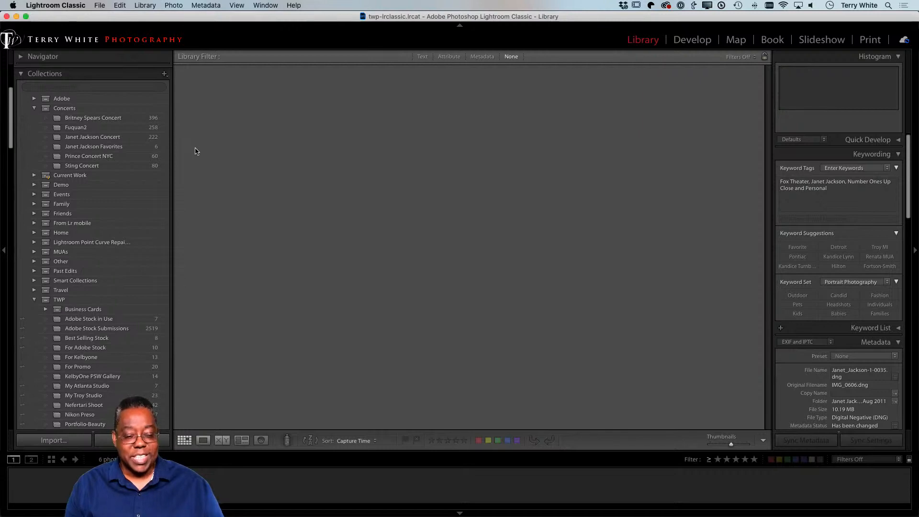
Start a smart collection named Favorite Concert Photos inside the Concerts set, removing its Collection rule and keeping the five-star rating rule.
{"action": "left_click", "coordinate": [119, 139]}
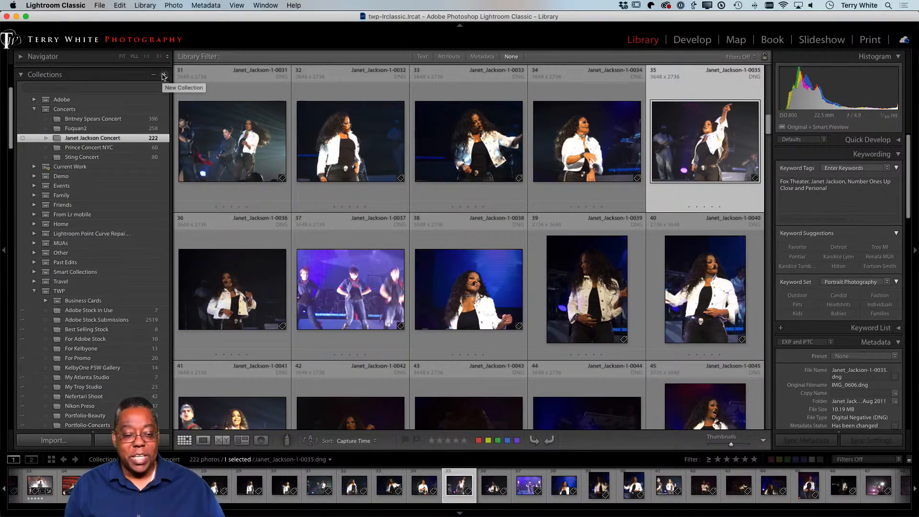
{"action": "left_click", "coordinate": [164, 75]}
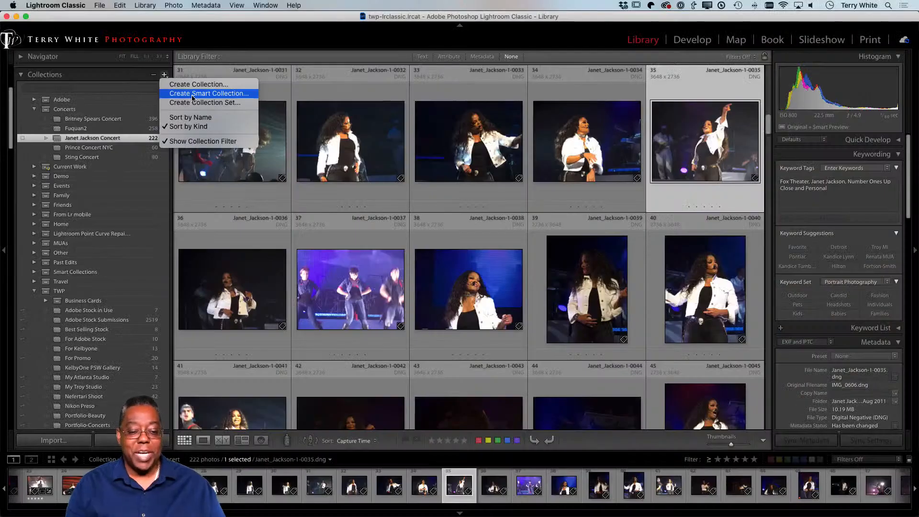
{"action": "left_click", "coordinate": [193, 98]}
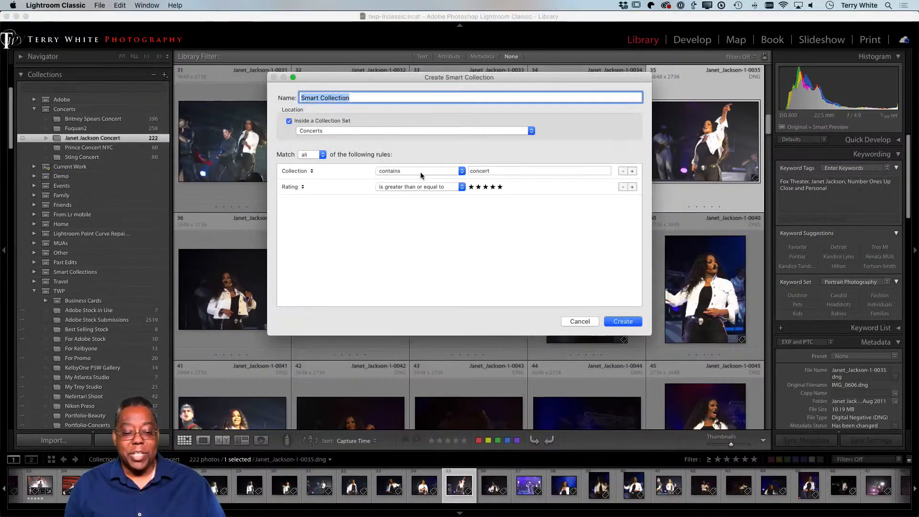
{"action": "left_click", "coordinate": [623, 171]}
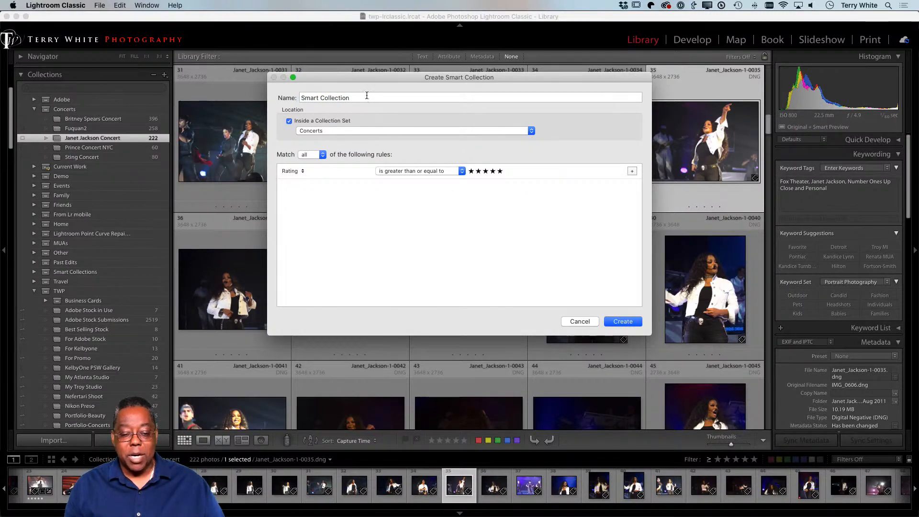
{"action": "triple_click", "coordinate": [366, 97]}
{"action": "type", "text": "F"}
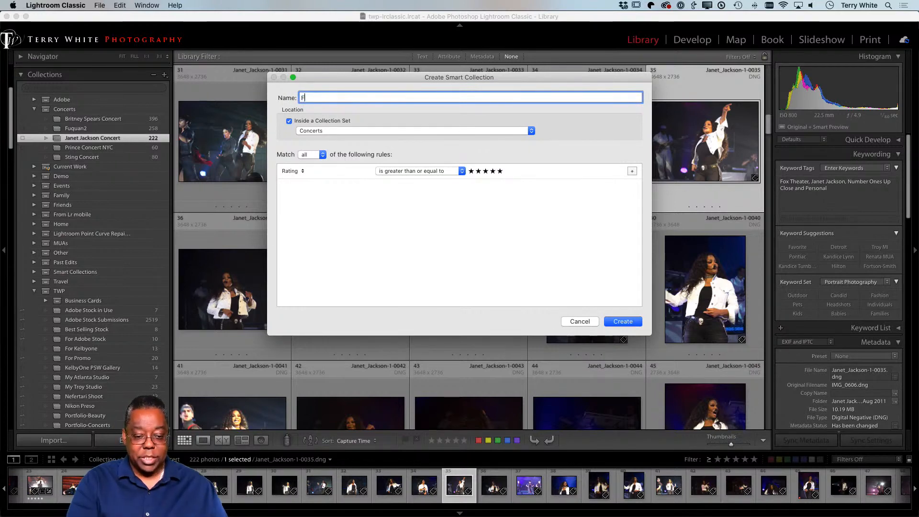
{"action": "type", "text": "avorite"}
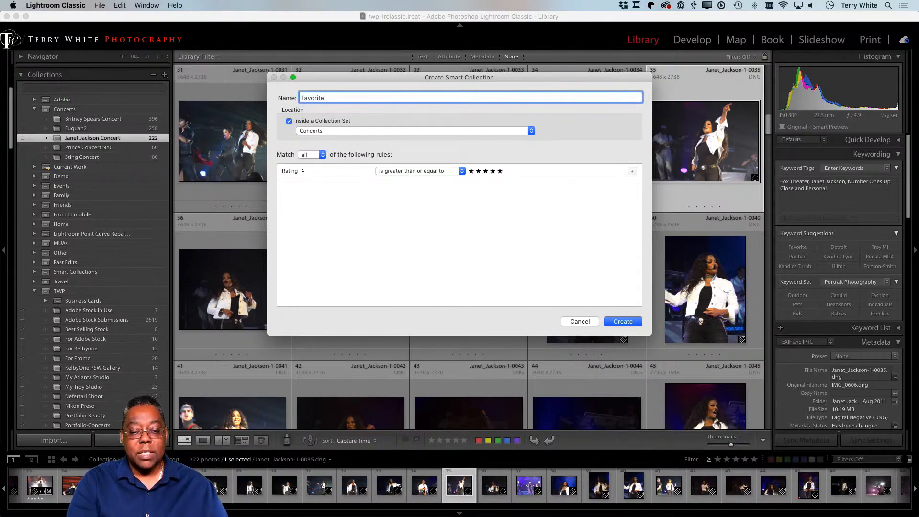
{"action": "type", "text": " Concert "}
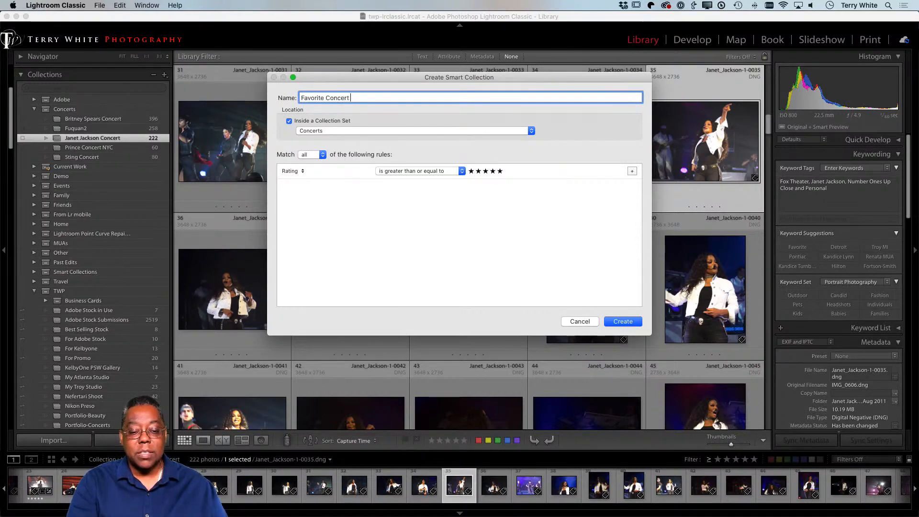
{"action": "type", "text": "Photos"}
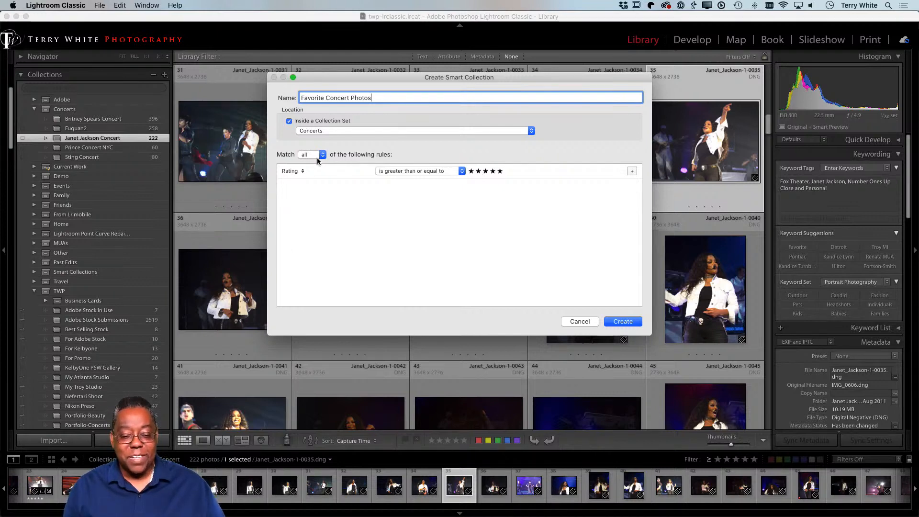
{"action": "key", "text": "alt"}
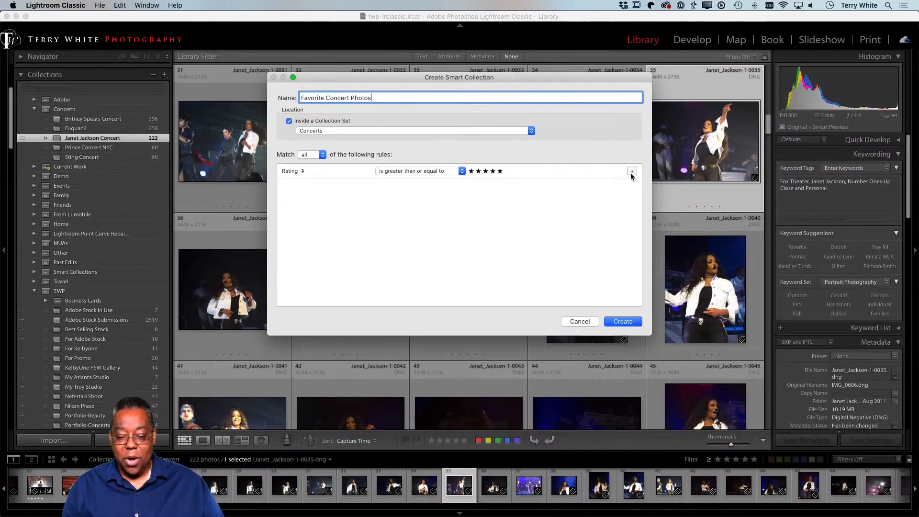
Add a rule that Collection contains "concert" and create the smart collection.
{"action": "left_click", "coordinate": [635, 165]}
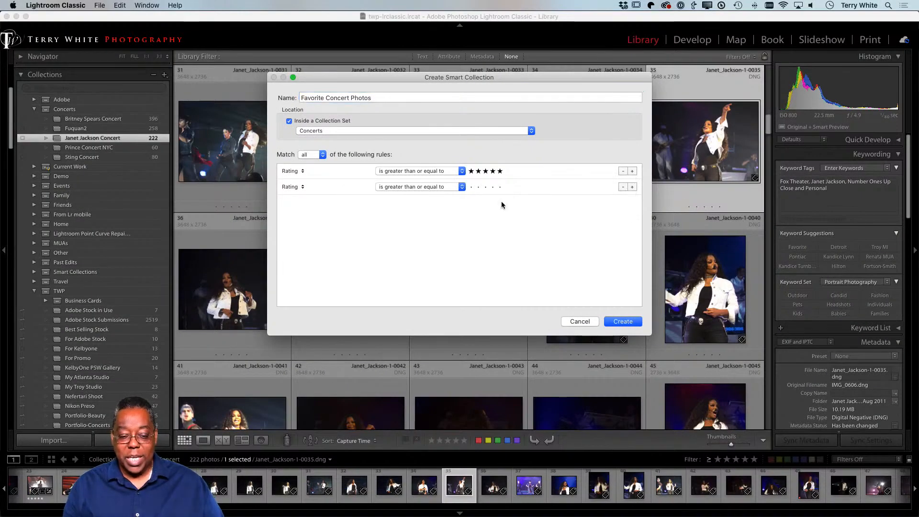
{"action": "left_click", "coordinate": [301, 188]}
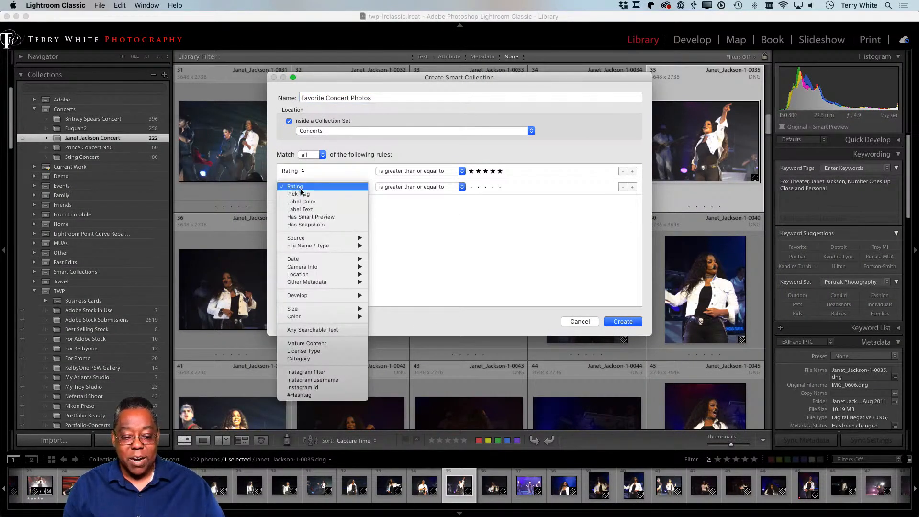
{"action": "mouse_move", "coordinate": [363, 238]}
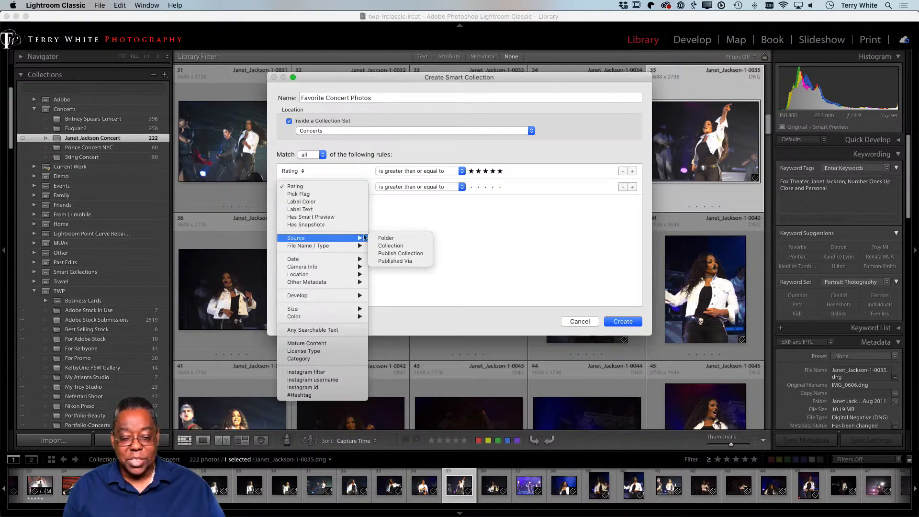
{"action": "left_click", "coordinate": [390, 247]}
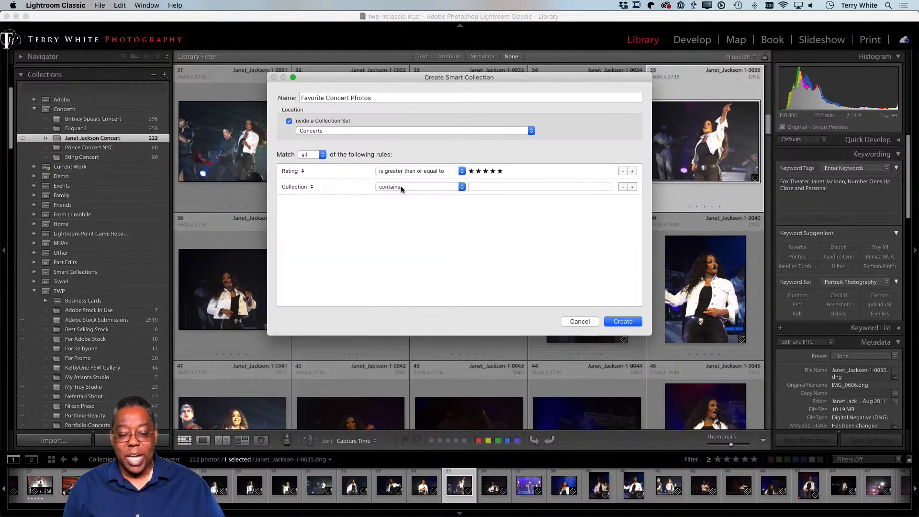
{"action": "left_click", "coordinate": [479, 188]}
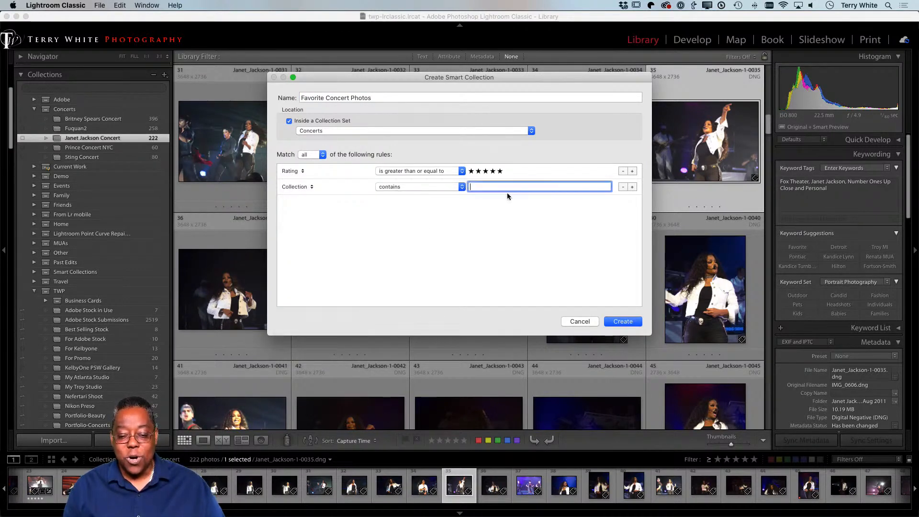
{"action": "type", "text": "concert"}
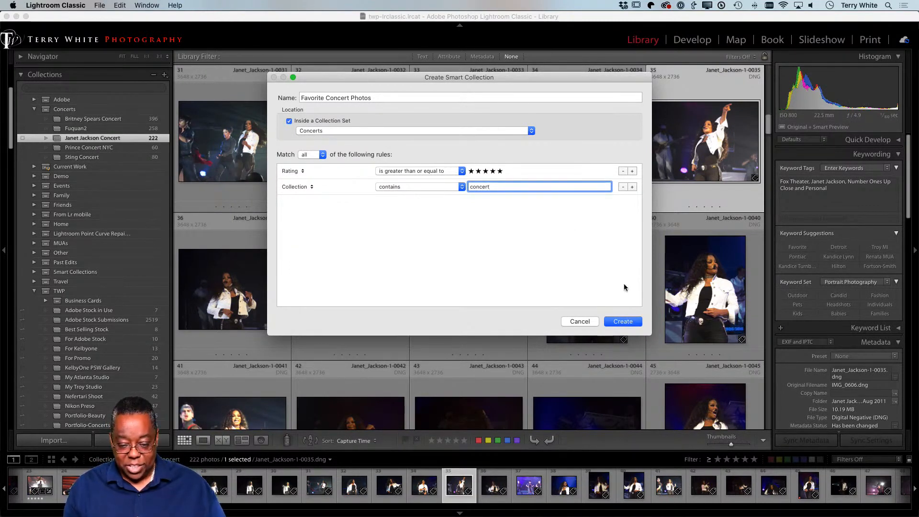
{"action": "left_click", "coordinate": [623, 321]}
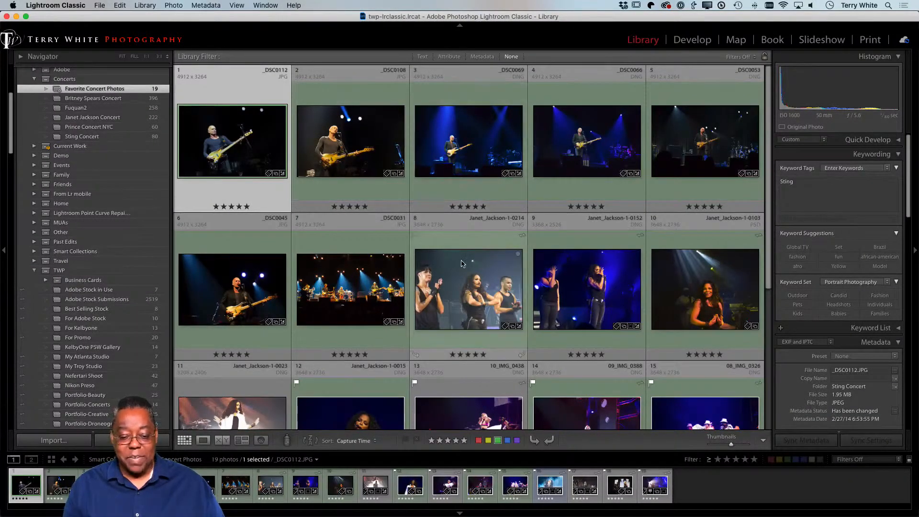
Look through the photos gathered in the Favorite Concert Photos smart collection.
{"action": "scroll", "coordinate": [358, 245], "scroll_direction": "down", "scroll_amount": 3}
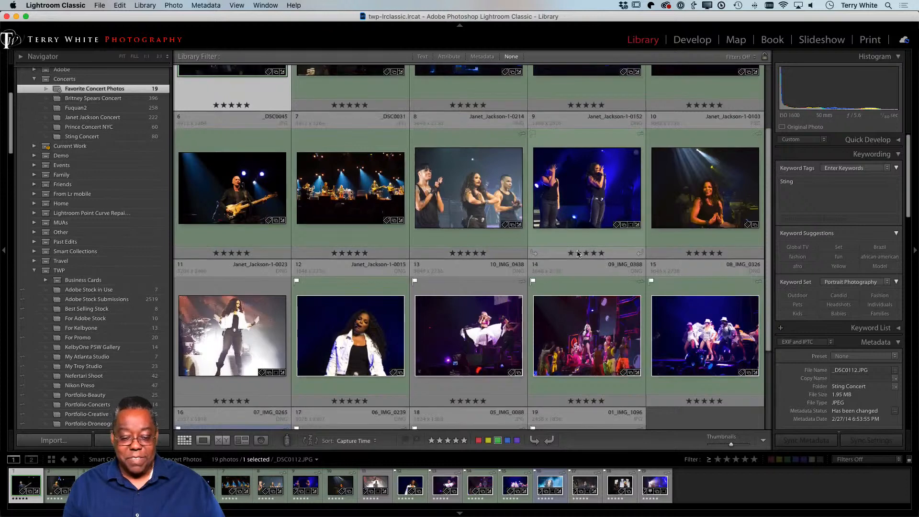
{"action": "scroll", "coordinate": [586, 244], "scroll_direction": "down", "scroll_amount": 5}
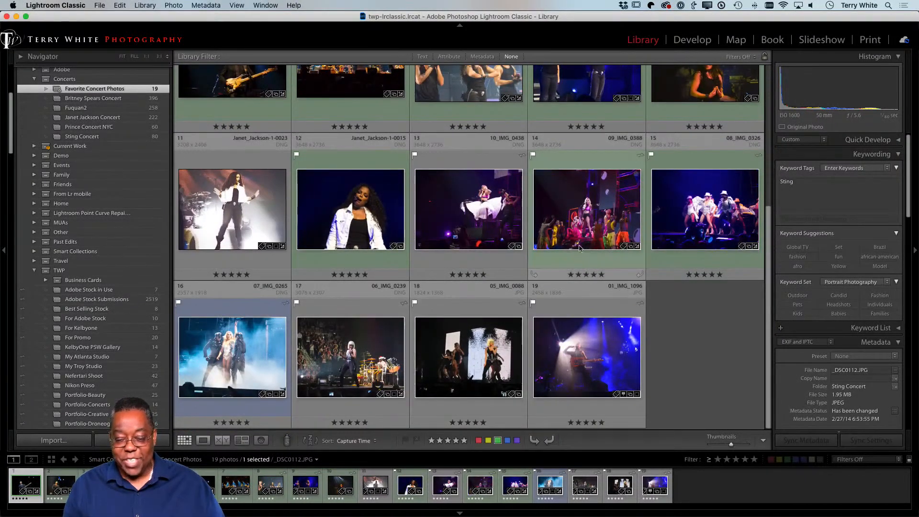
{"action": "scroll", "coordinate": [578, 253], "scroll_direction": "up", "scroll_amount": 6}
{"action": "scroll", "coordinate": [578, 253], "scroll_direction": "up", "scroll_amount": 2}
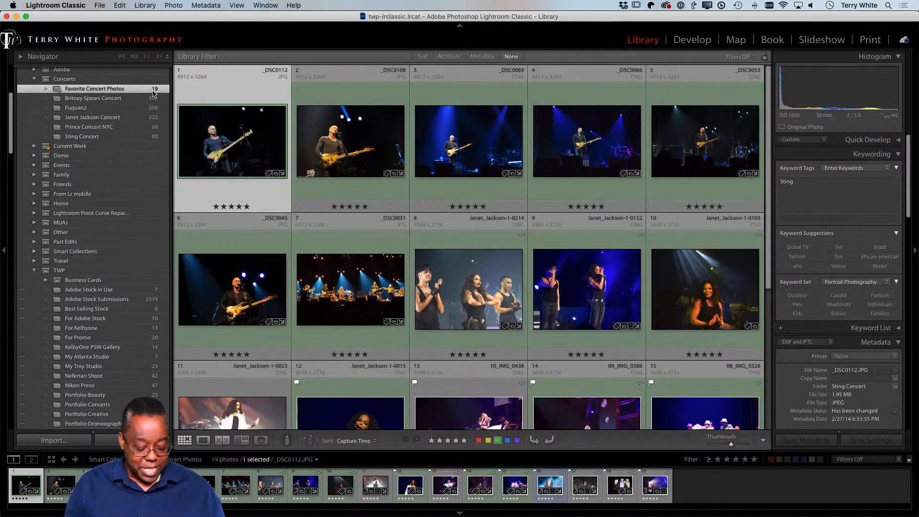
{"action": "key", "text": "alt"}
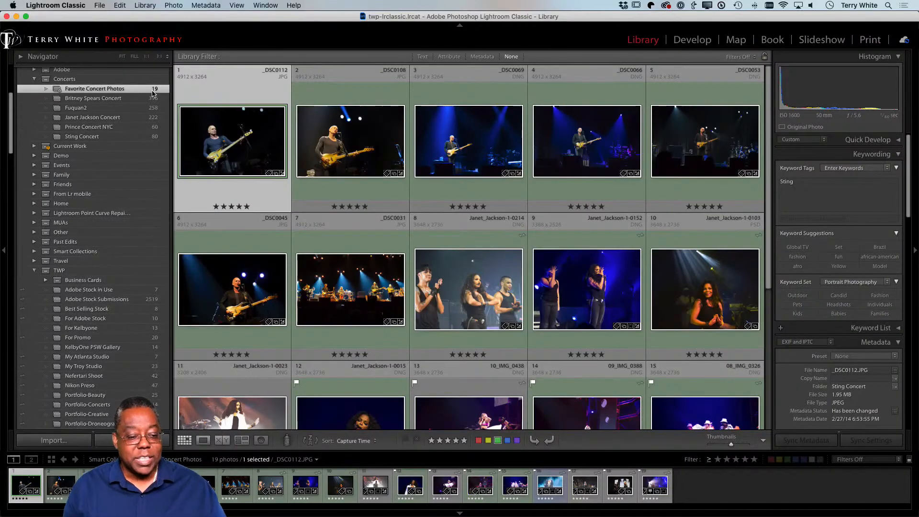
Rate photo Janet_Jackson-1-0035 in the Janet Jackson Concert collection five stars after viewing it enlarged.
{"action": "left_click", "coordinate": [125, 118]}
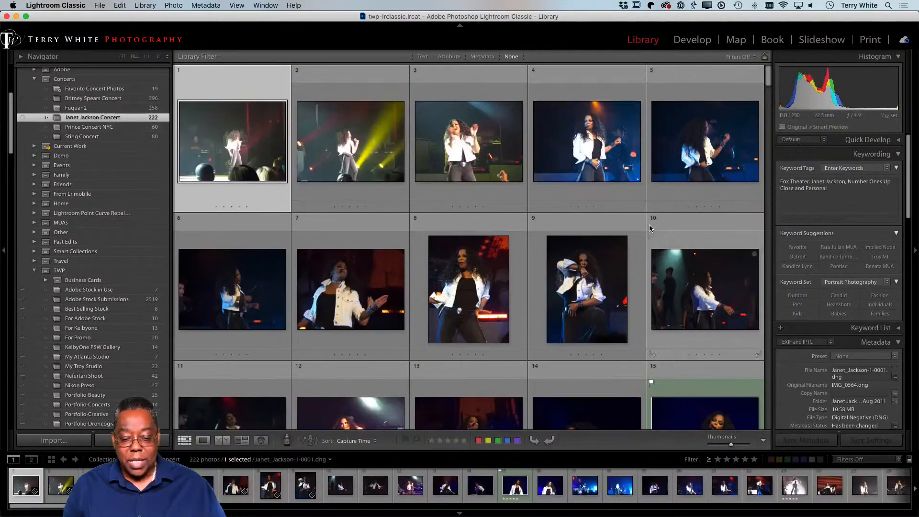
{"action": "scroll", "coordinate": [529, 243], "scroll_direction": "down", "scroll_amount": 5}
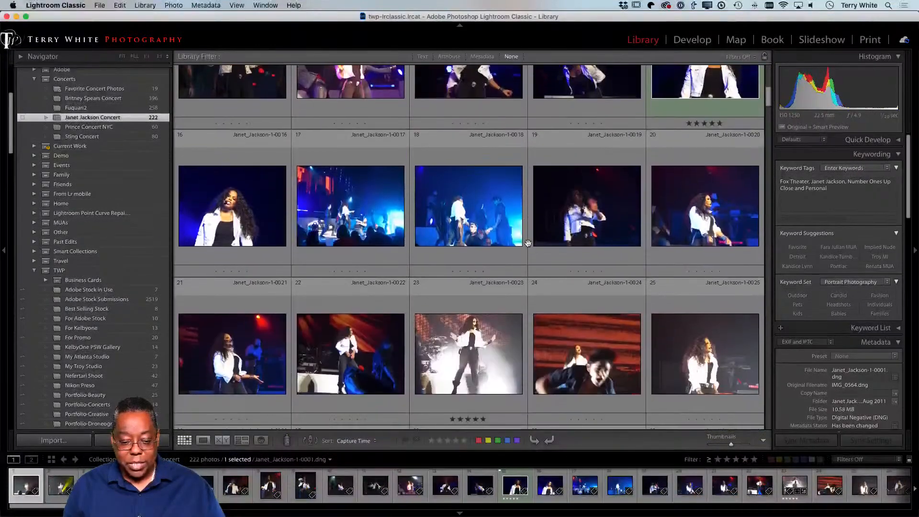
{"action": "scroll", "coordinate": [528, 243], "scroll_direction": "down", "scroll_amount": 4}
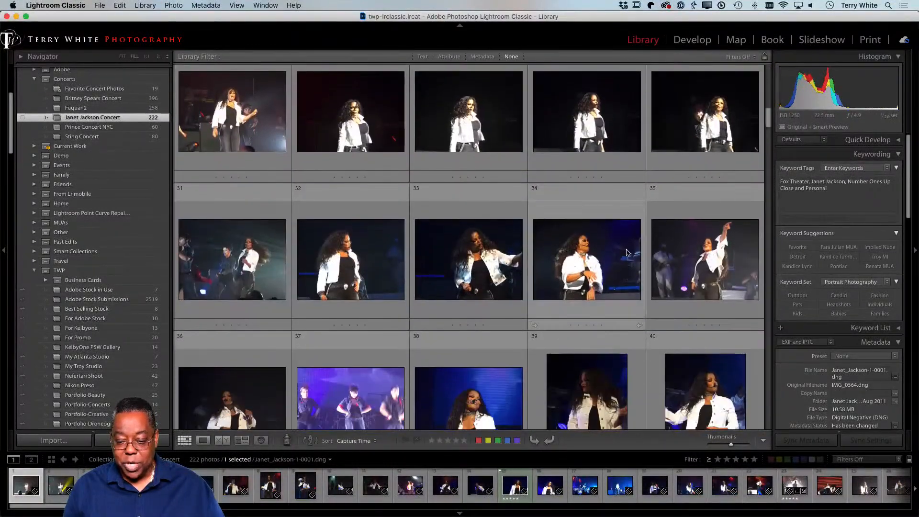
{"action": "double_click", "coordinate": [693, 268]}
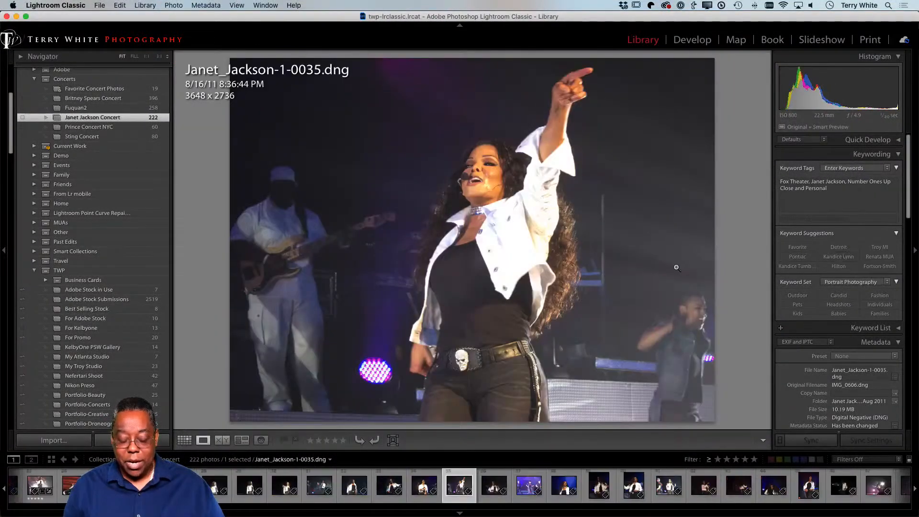
{"action": "key", "text": "g"}
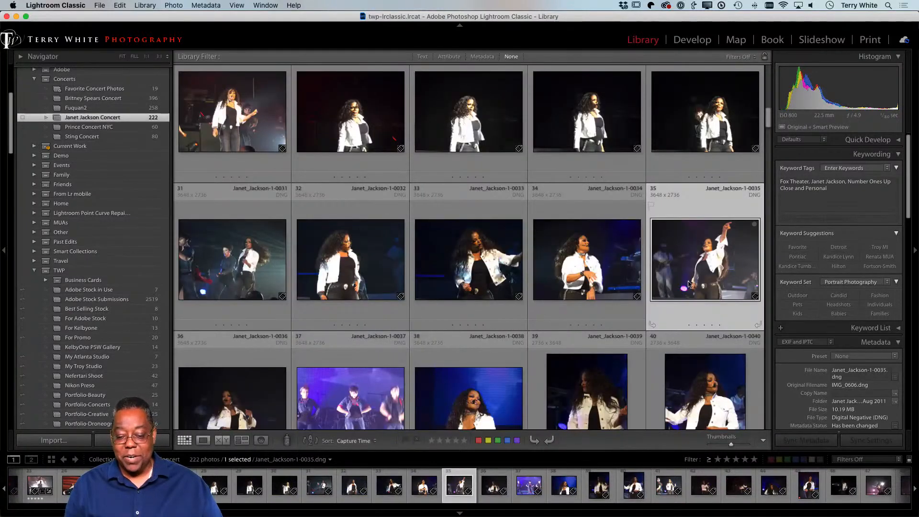
{"action": "key", "text": "5"}
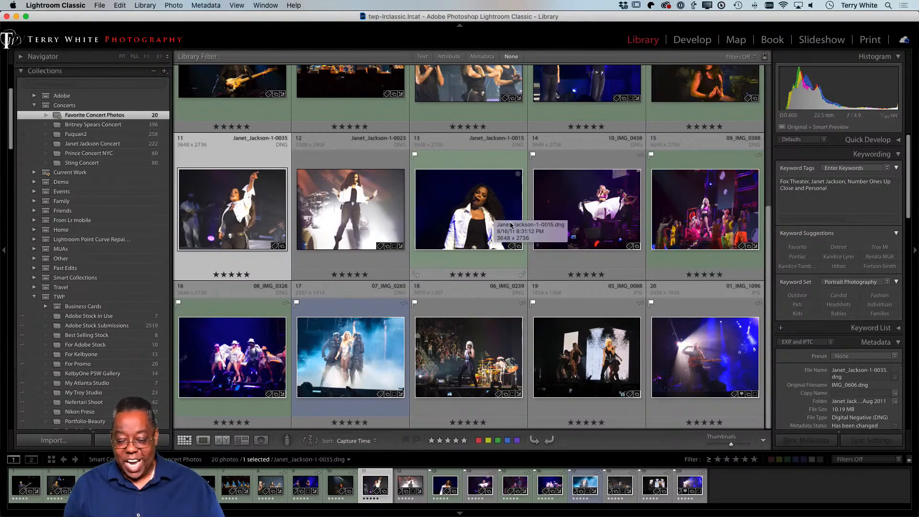
Lower the rating of photo Janet_Jackson-1-0023 below five stars within the Favorite Concert Photos smart collection.
{"action": "scroll", "coordinate": [510, 222], "scroll_direction": "up", "scroll_amount": 3}
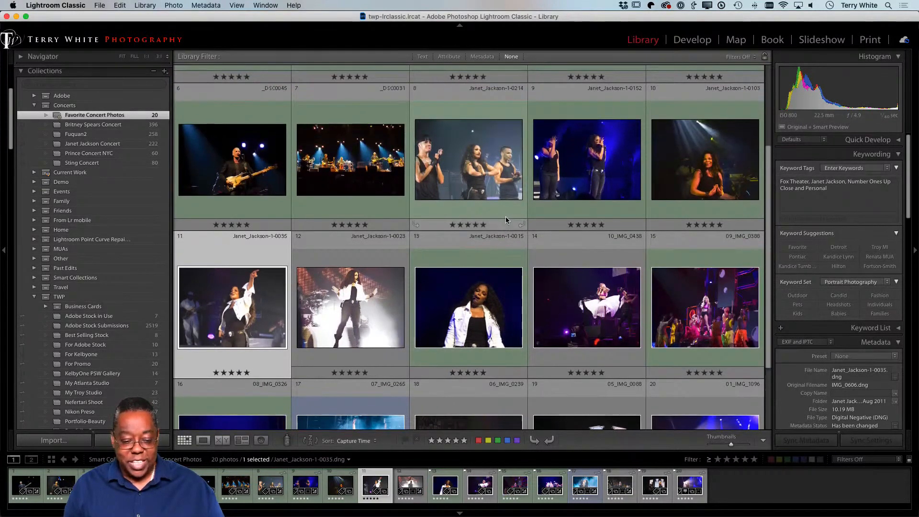
{"action": "scroll", "coordinate": [506, 218], "scroll_direction": "down", "scroll_amount": 1}
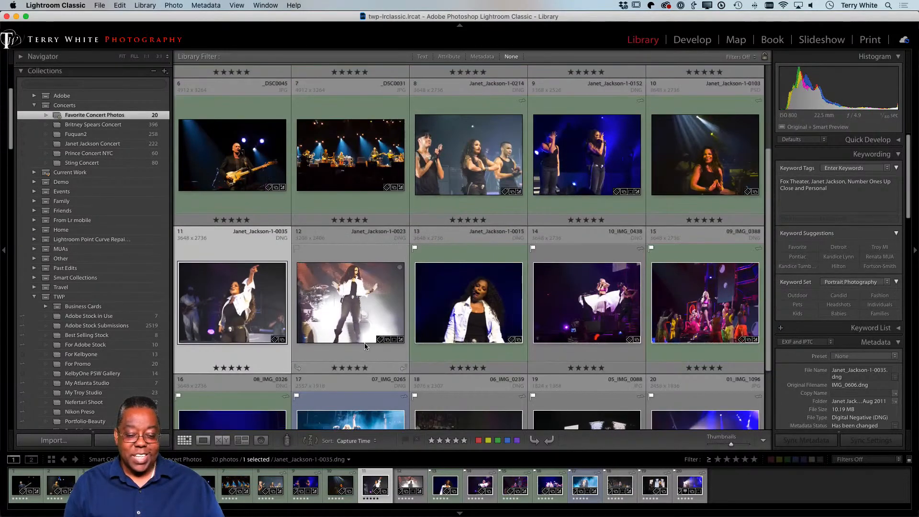
{"action": "left_click", "coordinate": [358, 369]}
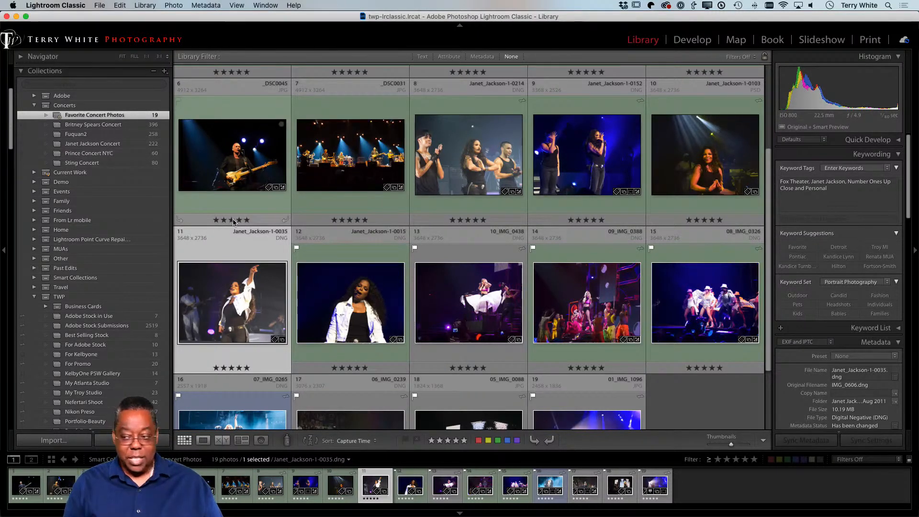
Switch to Adobe Lightroom and expand the Demo folder in the albums.
{"action": "key", "text": "super+Tab"}
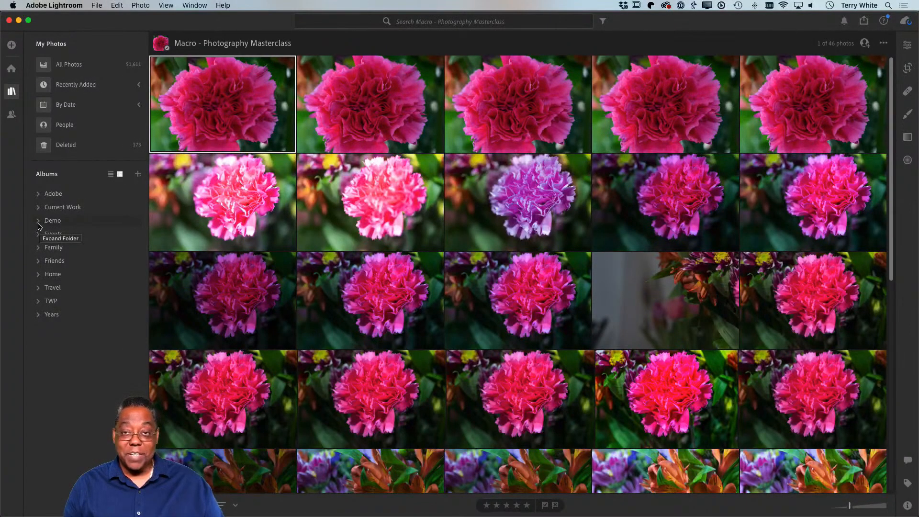
{"action": "left_click", "coordinate": [39, 221]}
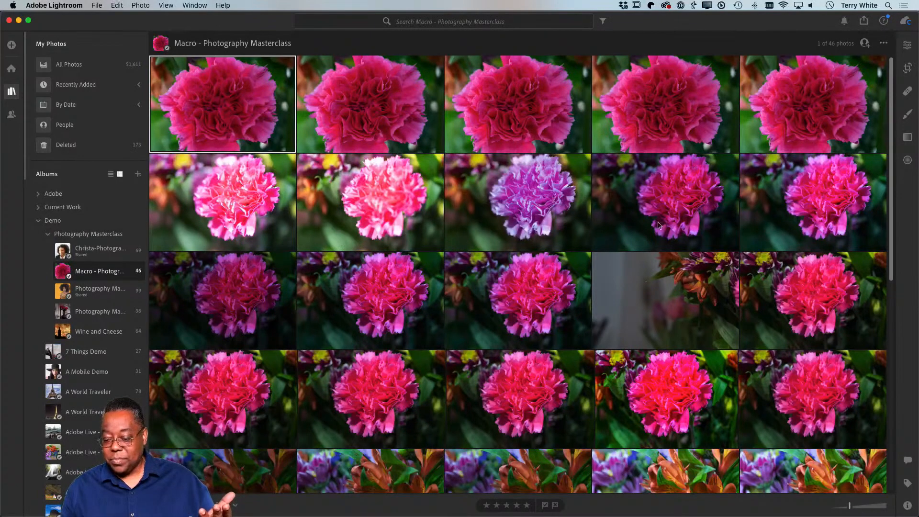
Add the keywords Flower and Pink to the first photo in the Macro - Photography Masterclass album.
{"action": "left_click", "coordinate": [906, 484]}
{"action": "left_click", "coordinate": [803, 64]}
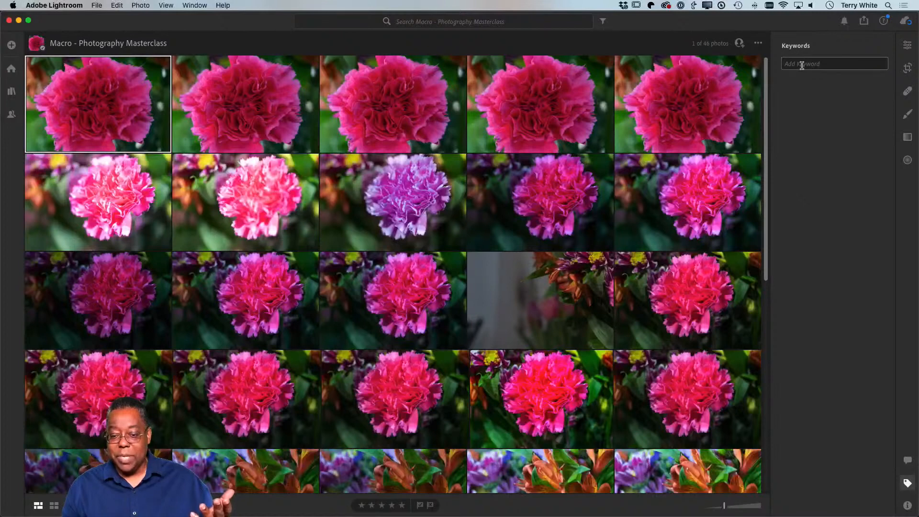
{"action": "type", "text": "Flower"}
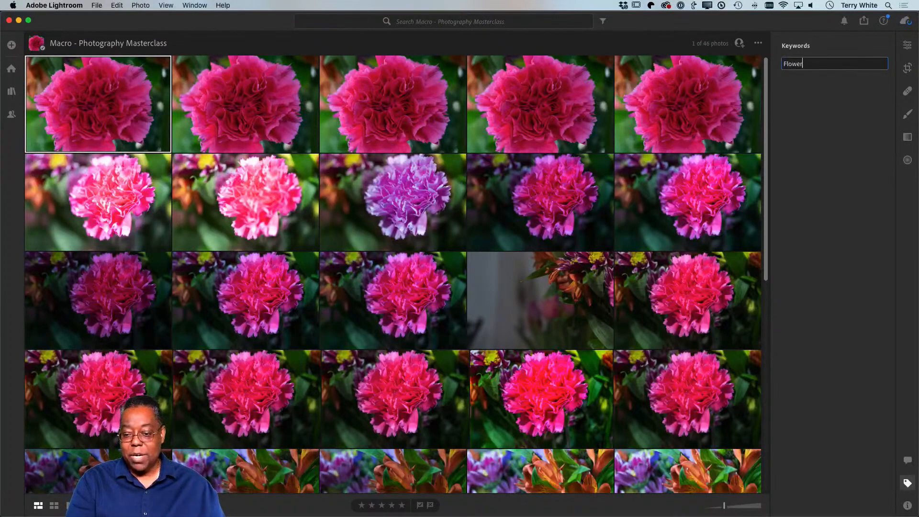
{"action": "key", "text": "Return"}
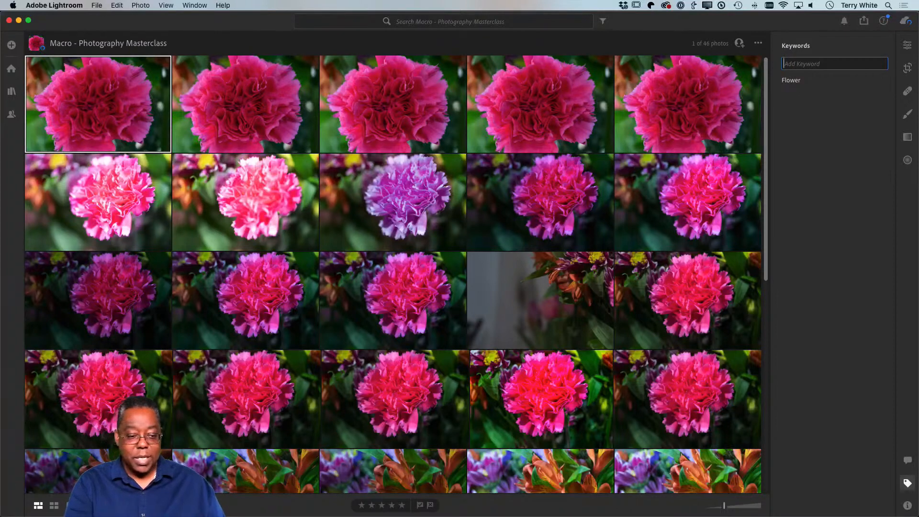
{"action": "type", "text": "Pink"}
{"action": "key", "text": "Return"}
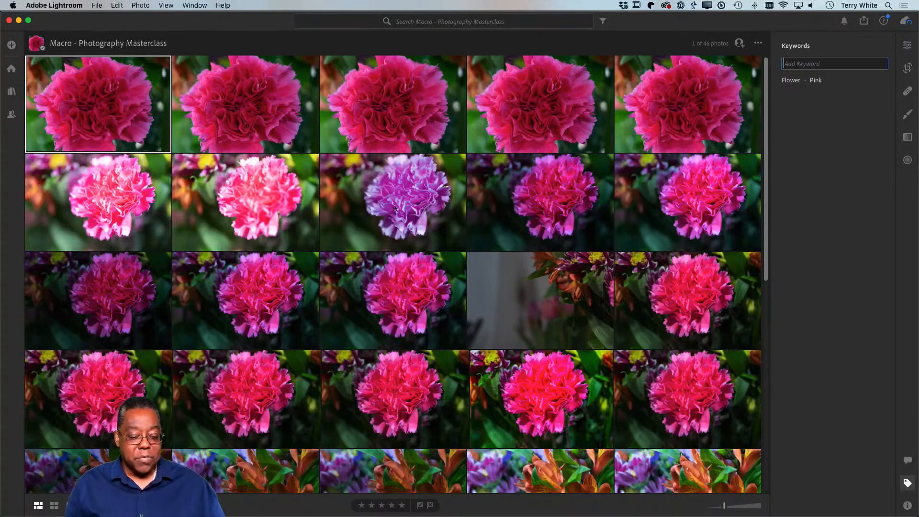
Show all photos in the library and search them for "waterfall".
{"action": "left_click", "coordinate": [12, 91]}
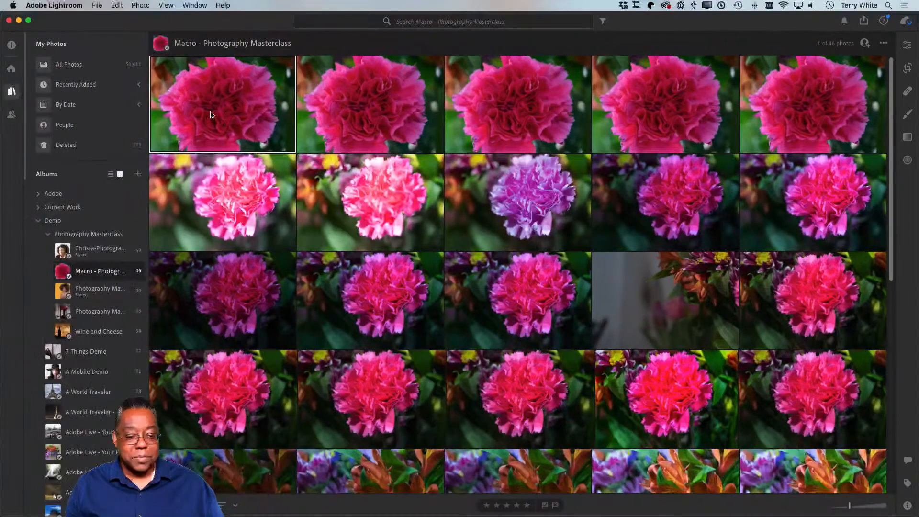
{"action": "left_click", "coordinate": [85, 67]}
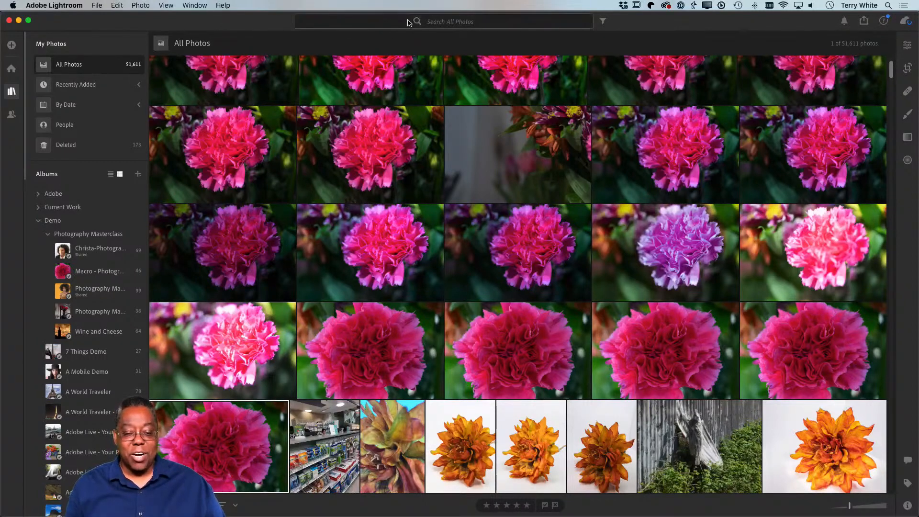
{"action": "left_click", "coordinate": [437, 23]}
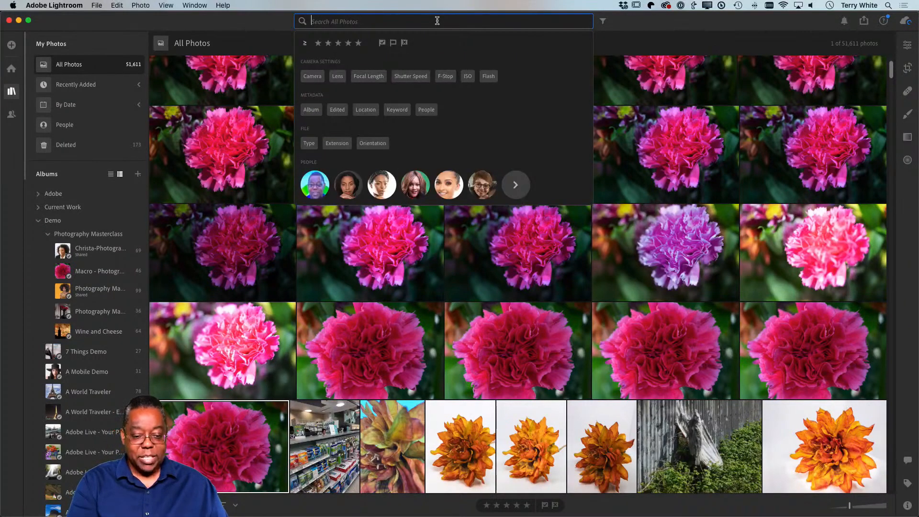
{"action": "type", "text": "waterfall"}
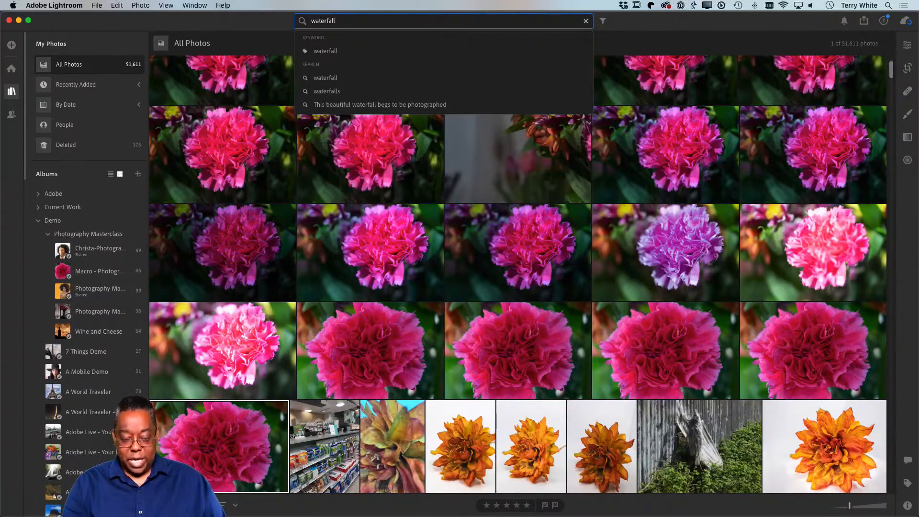
{"action": "key", "text": "Return"}
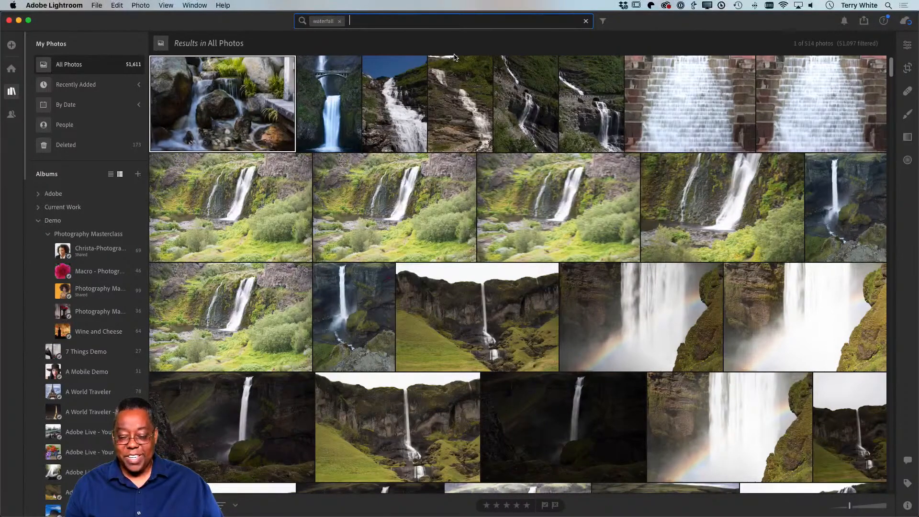
Look through the waterfall search results to find where the matches stop being real waterfalls.
{"action": "scroll", "coordinate": [462, 187], "scroll_direction": "down", "scroll_amount": 7}
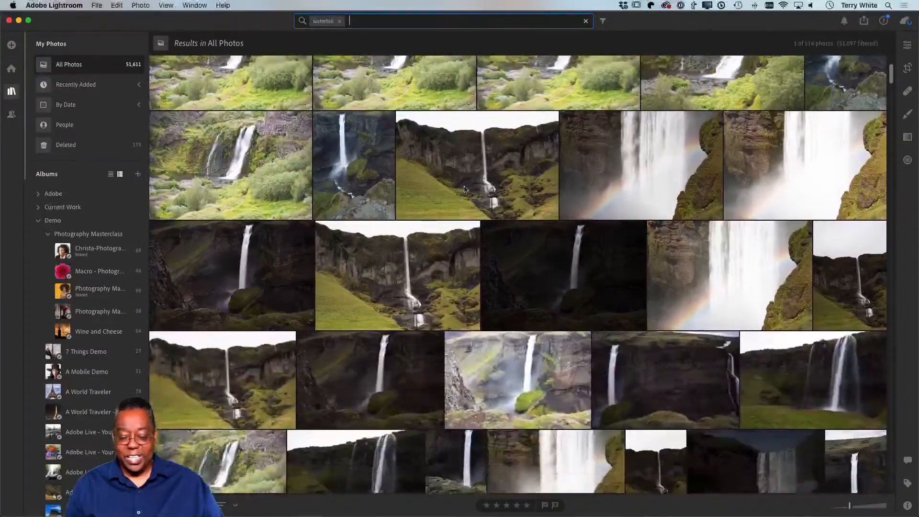
{"action": "scroll", "coordinate": [464, 187], "scroll_direction": "down", "scroll_amount": 10}
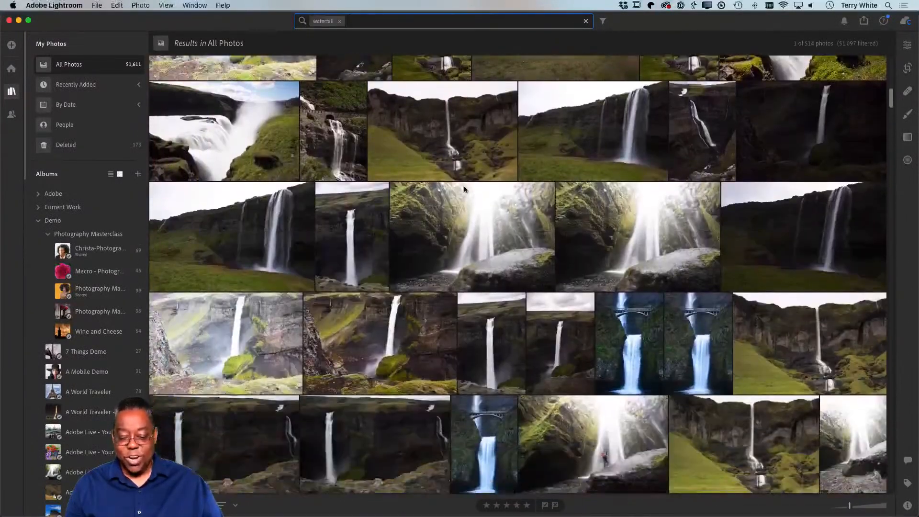
{"action": "scroll", "coordinate": [464, 189], "scroll_direction": "down", "scroll_amount": 10}
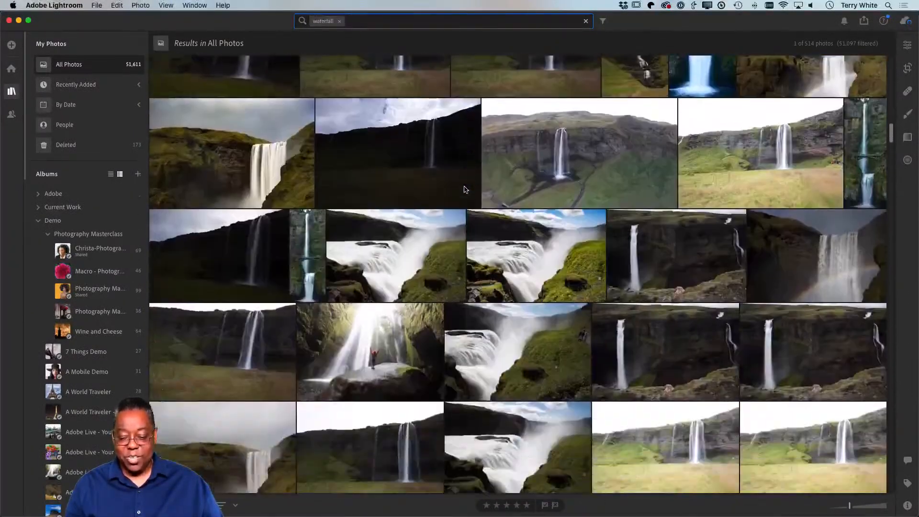
{"action": "scroll", "coordinate": [464, 189], "scroll_direction": "down", "scroll_amount": 10}
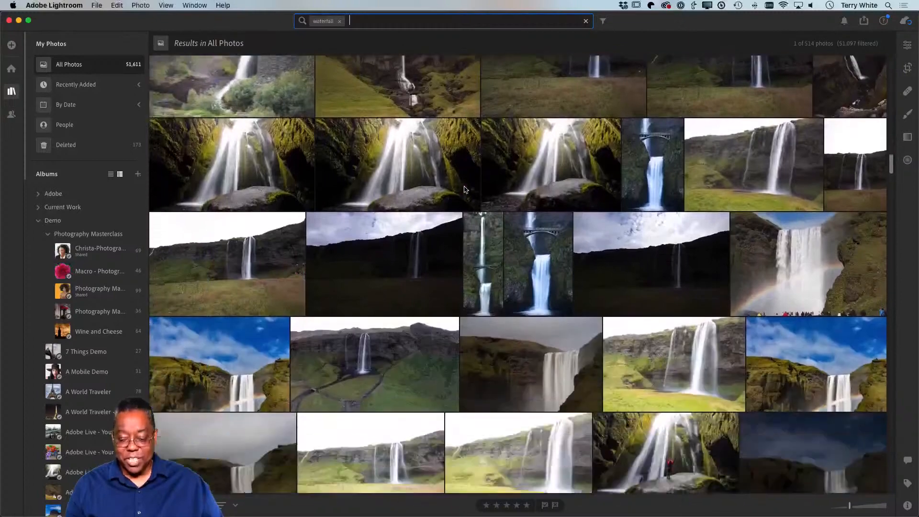
{"action": "scroll", "coordinate": [464, 189], "scroll_direction": "down", "scroll_amount": 10}
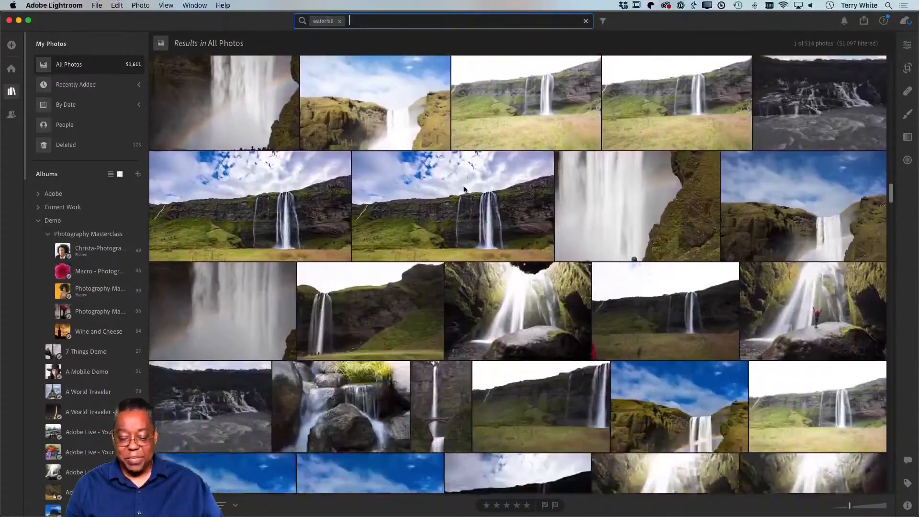
{"action": "scroll", "coordinate": [464, 189], "scroll_direction": "down", "scroll_amount": 10}
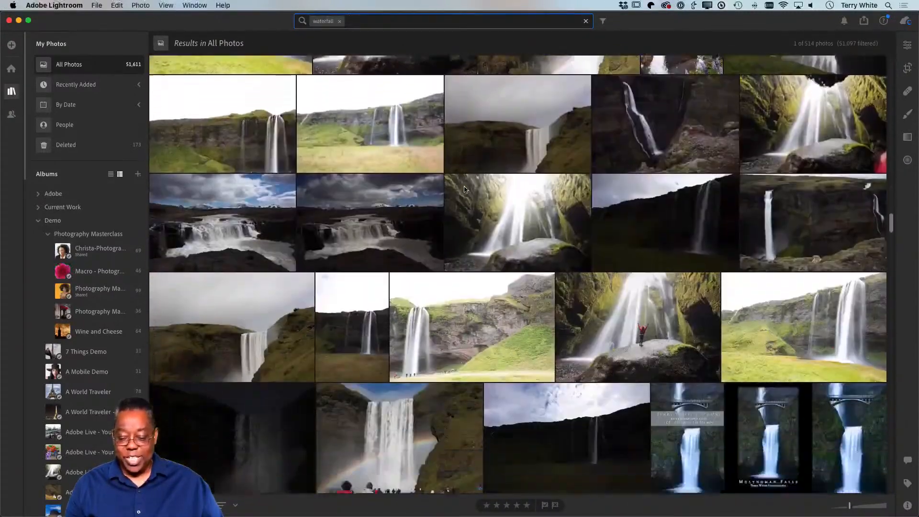
{"action": "scroll", "coordinate": [464, 189], "scroll_direction": "down", "scroll_amount": 10}
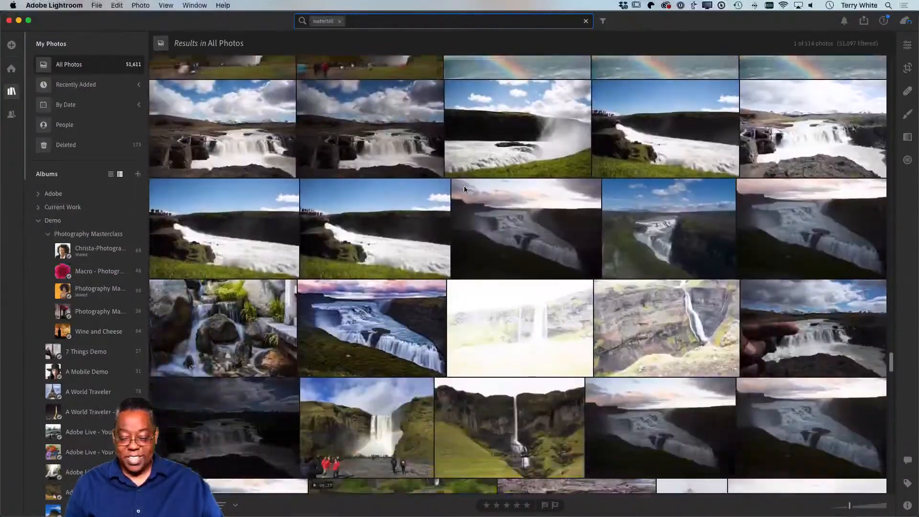
{"action": "scroll", "coordinate": [464, 189], "scroll_direction": "down", "scroll_amount": 10}
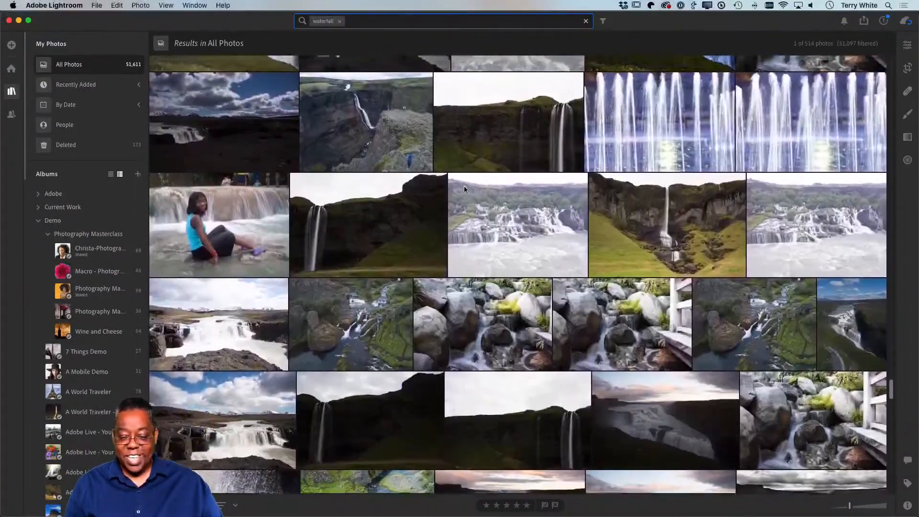
{"action": "scroll", "coordinate": [604, 195], "scroll_direction": "up", "scroll_amount": 1}
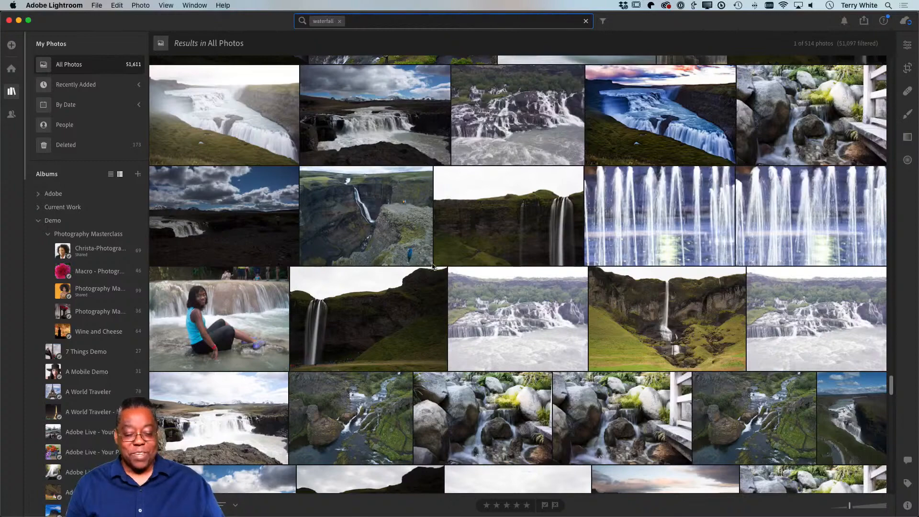
{"action": "scroll", "coordinate": [485, 287], "scroll_direction": "up", "scroll_amount": 3}
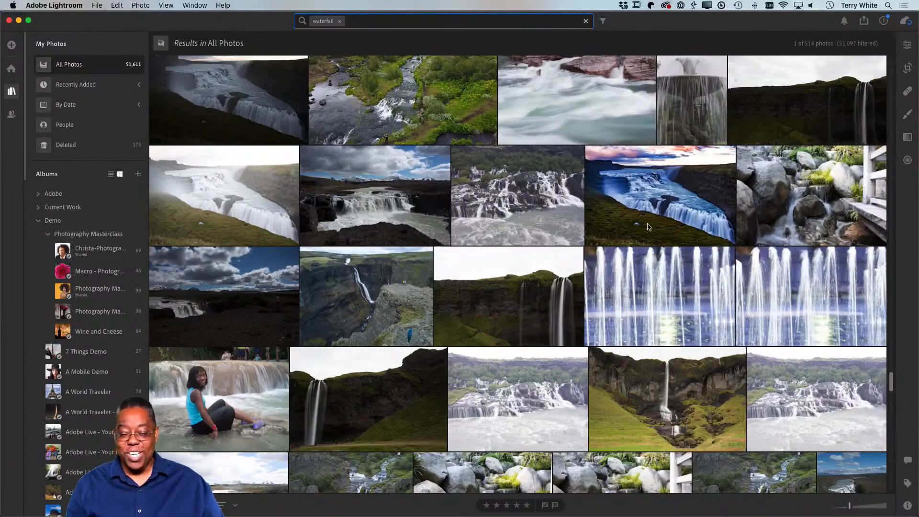
Select the range of results from the dark cliff waterfall just before the blue fountain photos back to the first result.
{"action": "left_click", "coordinate": [539, 271]}
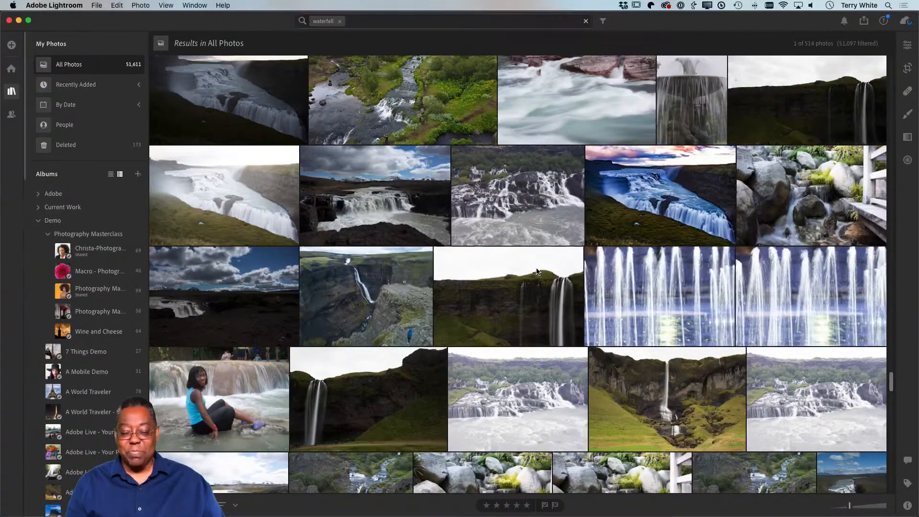
{"action": "scroll", "coordinate": [663, 215], "scroll_direction": "up", "scroll_amount": 20}
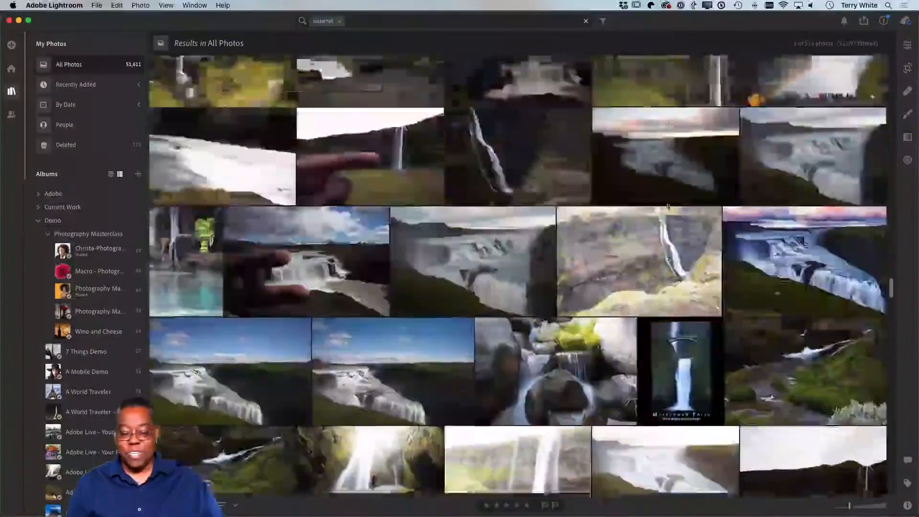
{"action": "scroll", "coordinate": [669, 207], "scroll_direction": "up", "scroll_amount": 20}
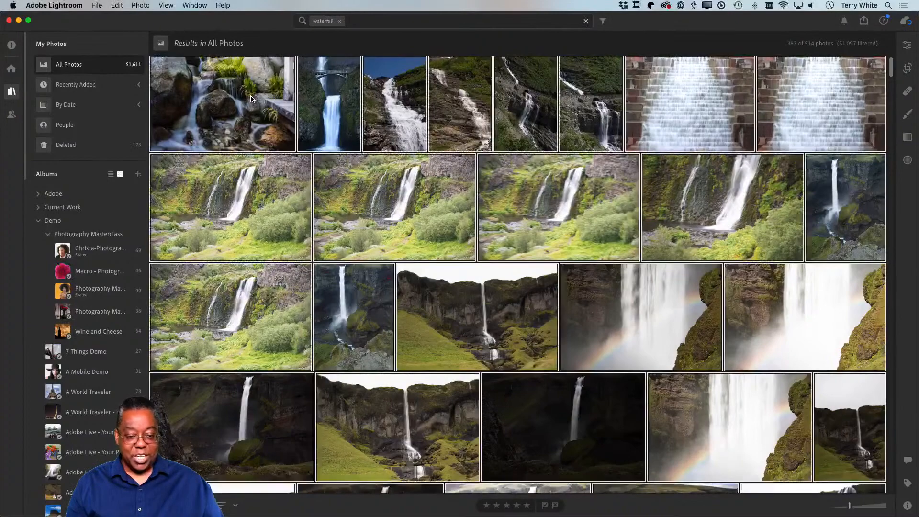
Exclude the small rock-garden waterfall photo beside the aerial canyon shot from the selection.
{"action": "scroll", "coordinate": [636, 275], "scroll_direction": "down", "scroll_amount": 15}
{"action": "scroll", "coordinate": [635, 275], "scroll_direction": "down", "scroll_amount": 20}
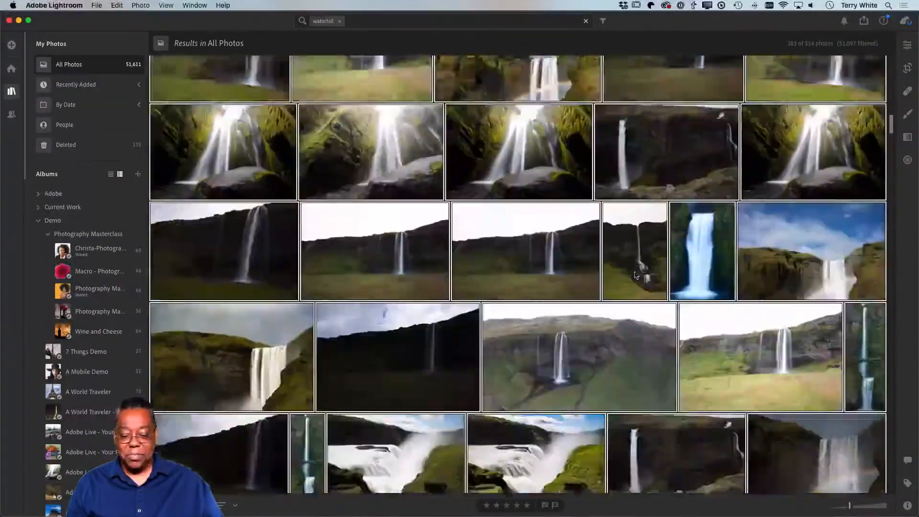
{"action": "scroll", "coordinate": [635, 275], "scroll_direction": "up", "scroll_amount": 5}
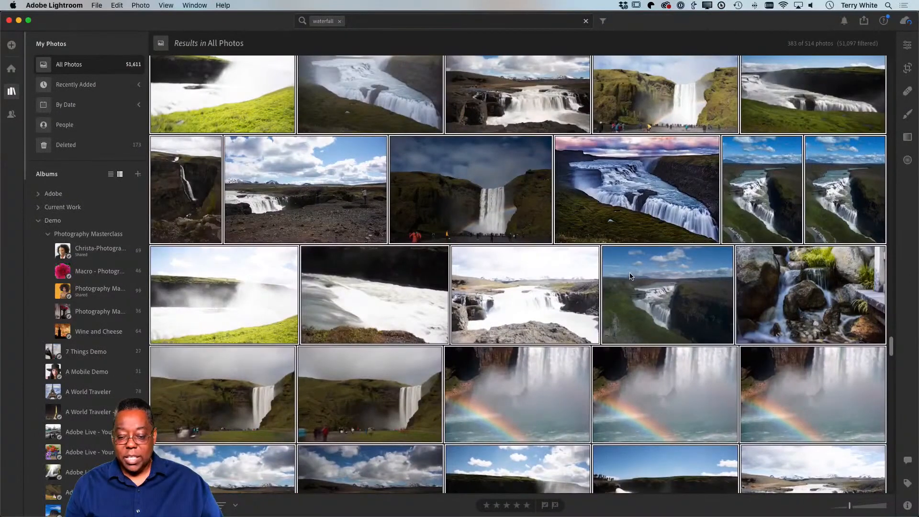
{"action": "scroll", "coordinate": [628, 274], "scroll_direction": "up", "scroll_amount": 1}
{"action": "scroll", "coordinate": [629, 274], "scroll_direction": "down", "scroll_amount": 1}
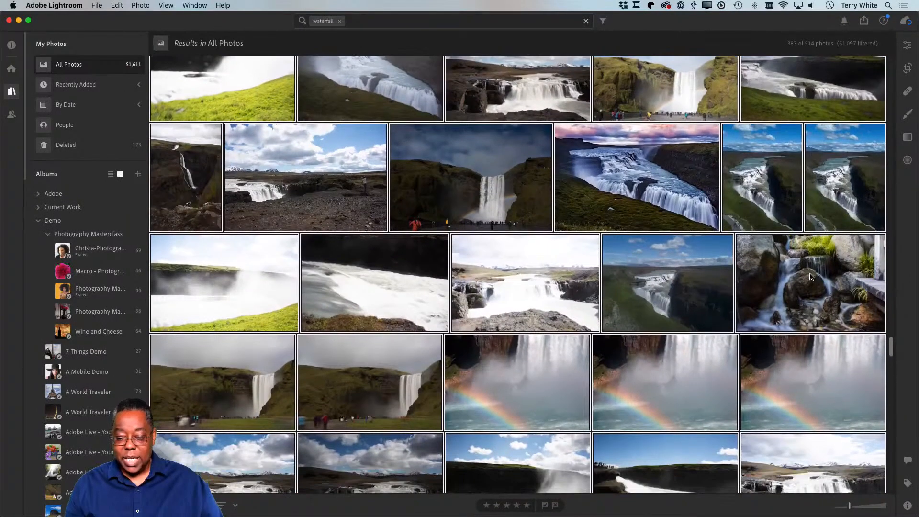
{"action": "scroll", "coordinate": [555, 281], "scroll_direction": "down", "scroll_amount": 3}
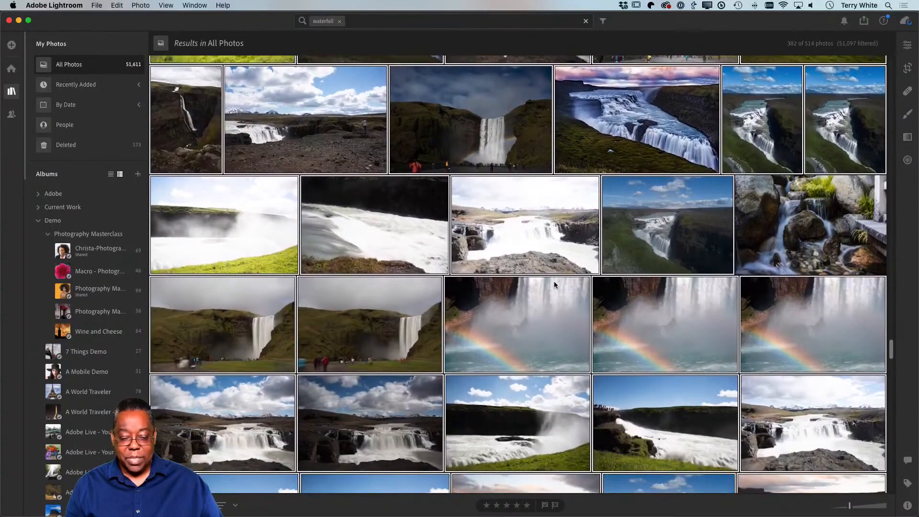
Check the end of the selected range and exclude the tall stone fountain photo from the selection.
{"action": "scroll", "coordinate": [559, 289], "scroll_direction": "down", "scroll_amount": 10}
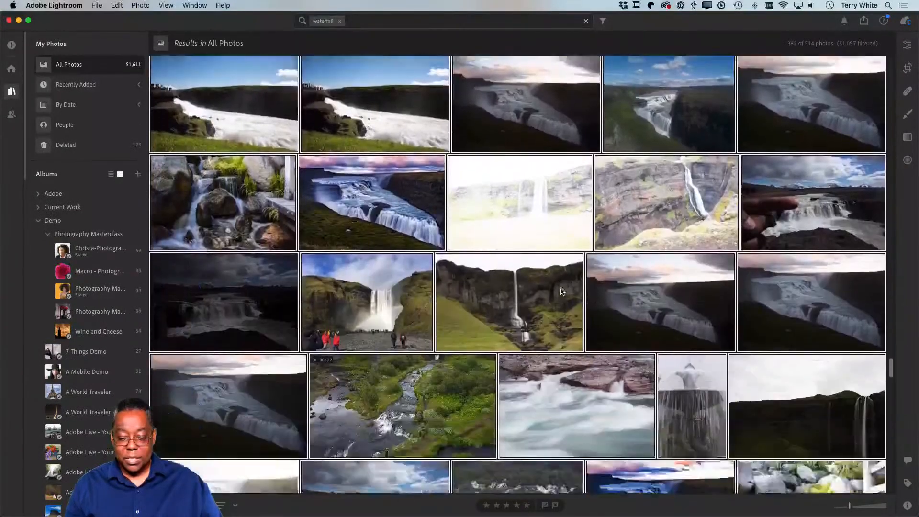
{"action": "scroll", "coordinate": [562, 292], "scroll_direction": "down", "scroll_amount": 5}
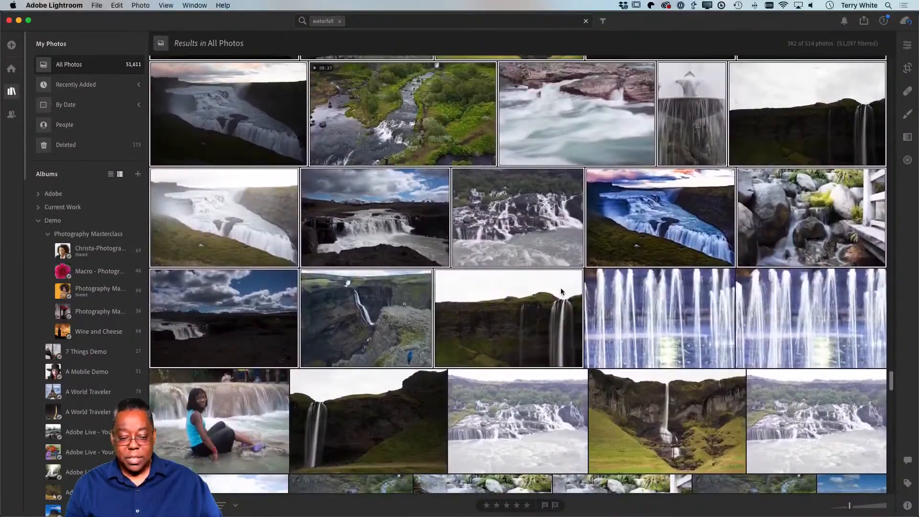
{"action": "scroll", "coordinate": [562, 292], "scroll_direction": "up", "scroll_amount": 3}
{"action": "scroll", "coordinate": [561, 291], "scroll_direction": "up", "scroll_amount": 3}
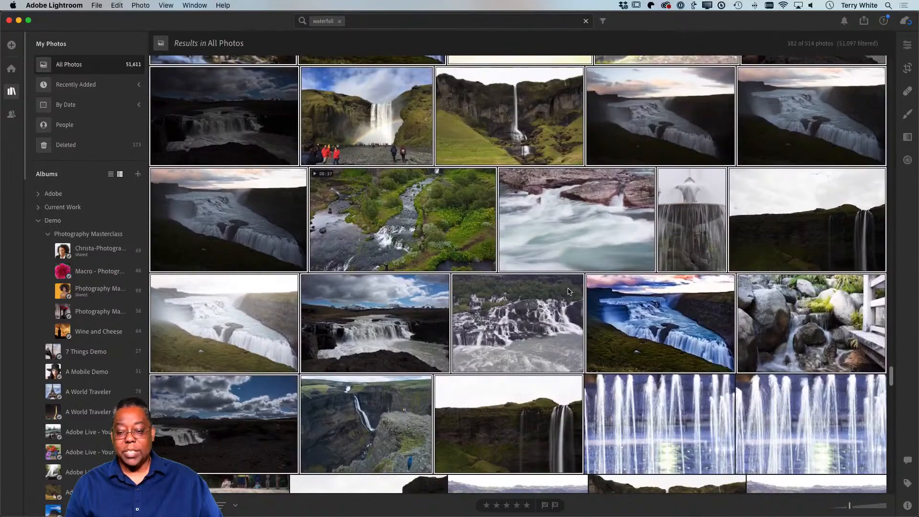
{"action": "scroll", "coordinate": [574, 290], "scroll_direction": "up", "scroll_amount": 2}
{"action": "scroll", "coordinate": [574, 289], "scroll_direction": "up", "scroll_amount": 3}
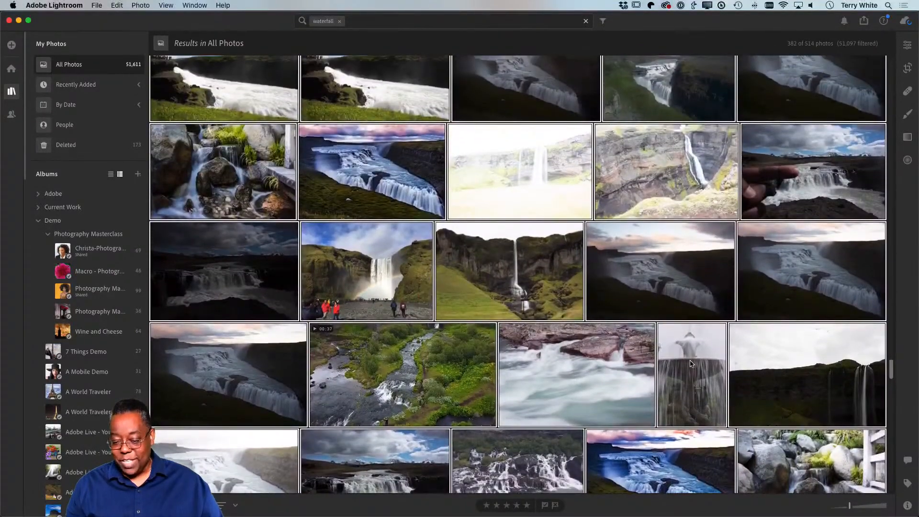
{"action": "scroll", "coordinate": [596, 325], "scroll_direction": "up", "scroll_amount": 5}
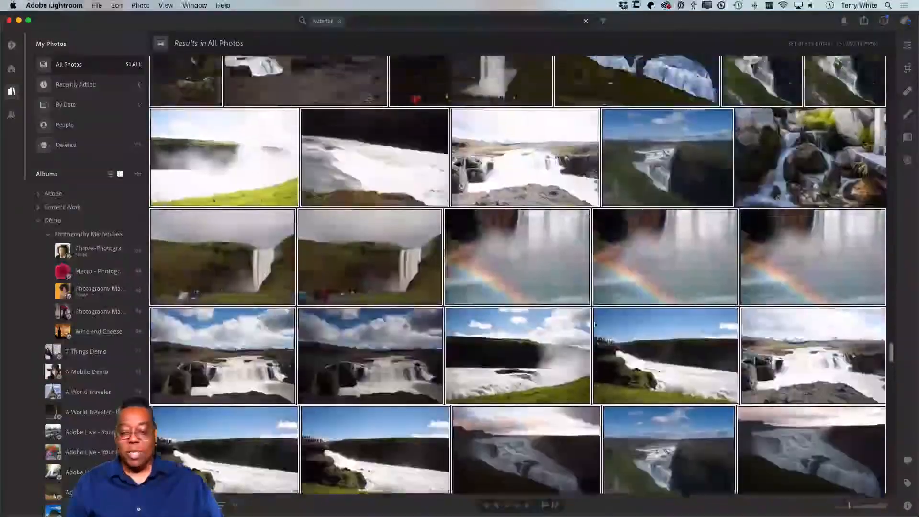
{"action": "scroll", "coordinate": [596, 325], "scroll_direction": "up", "scroll_amount": 15}
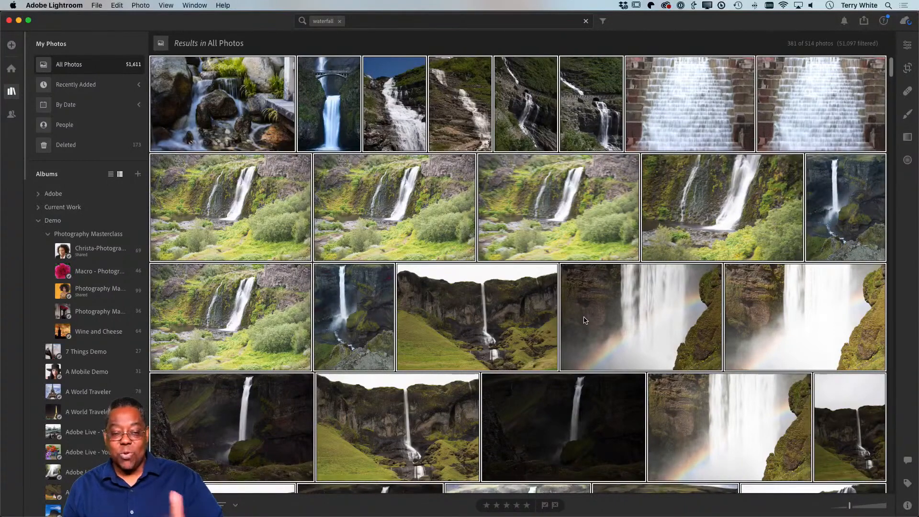
Create an album named Waterfalls that includes the 381 selected photos.
{"action": "left_click", "coordinate": [138, 175]}
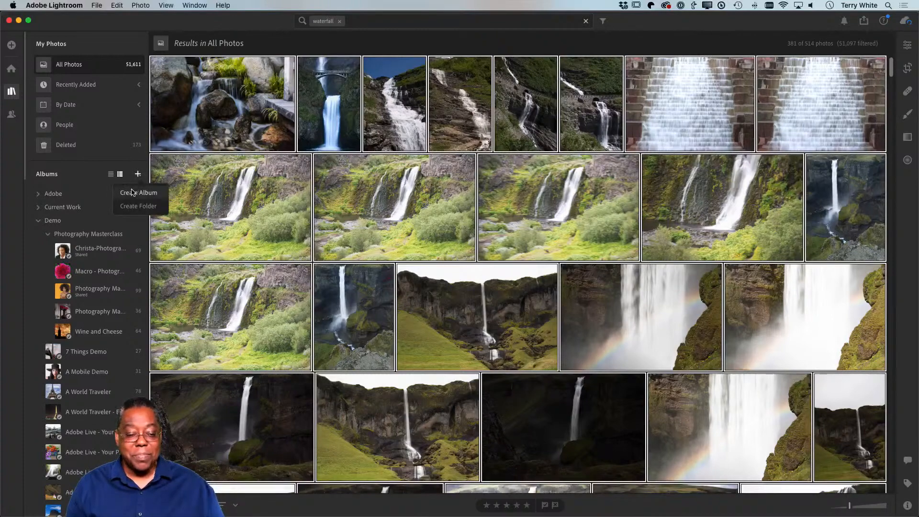
{"action": "left_click", "coordinate": [134, 193]}
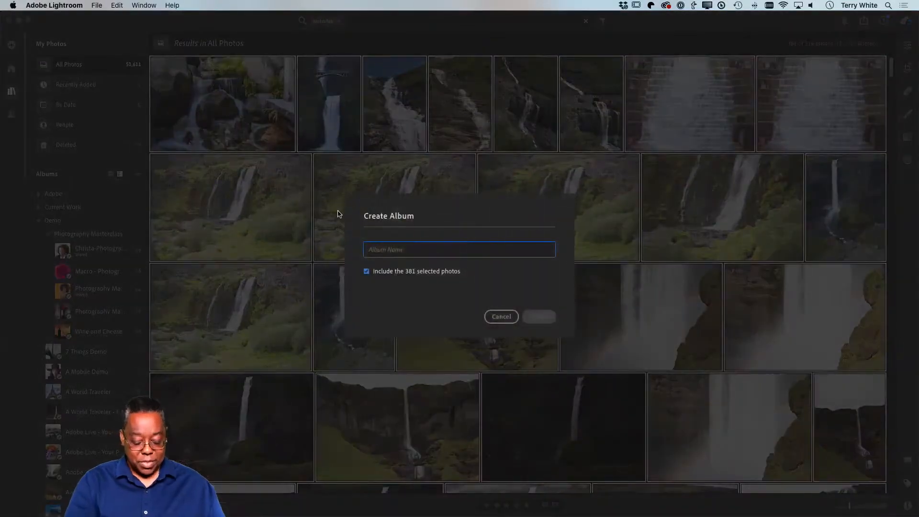
{"action": "type", "text": "Waterfals"}
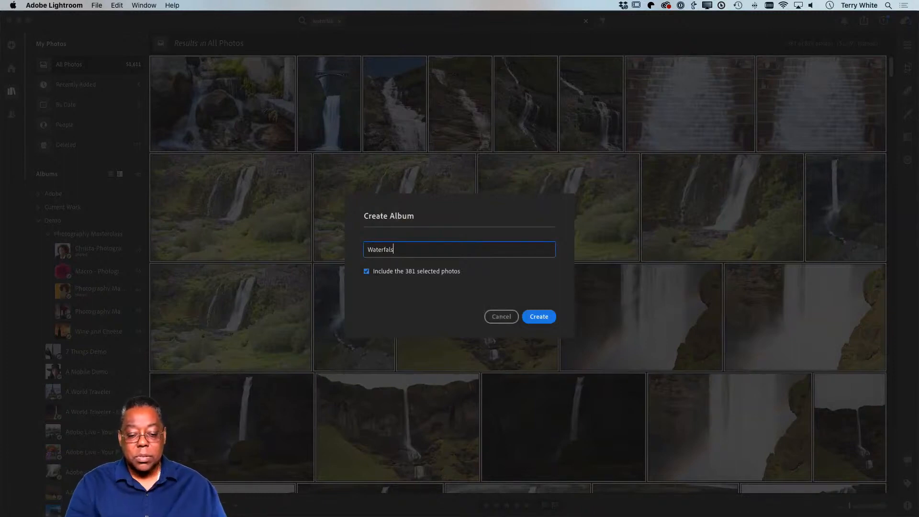
{"action": "type", "text": "ls"}
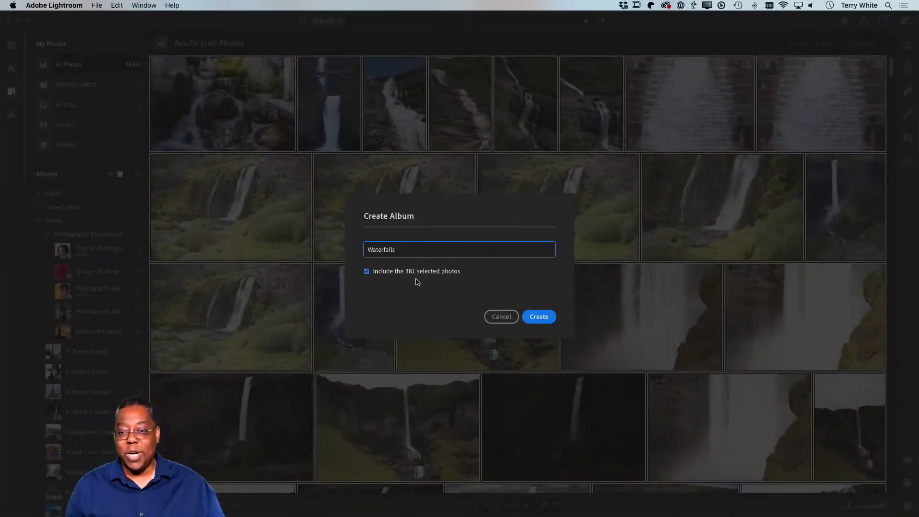
{"action": "left_click", "coordinate": [526, 317]}
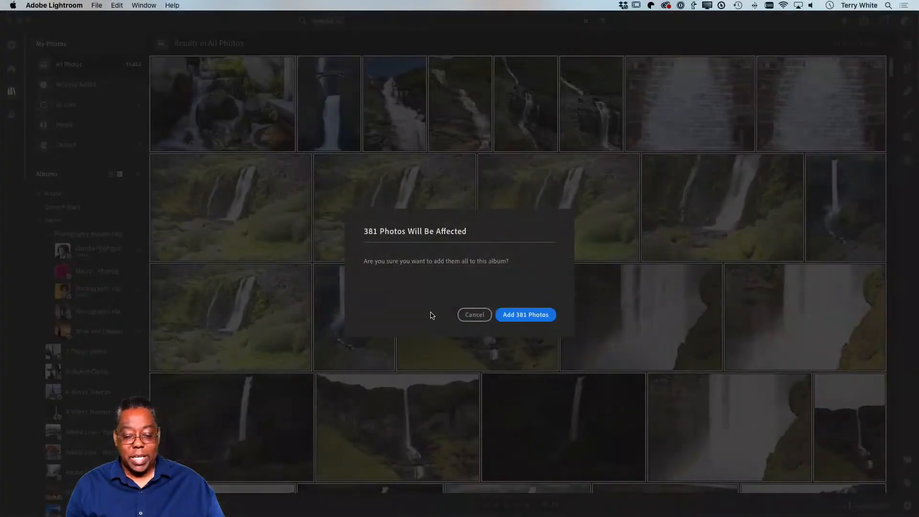
{"action": "left_click", "coordinate": [525, 315]}
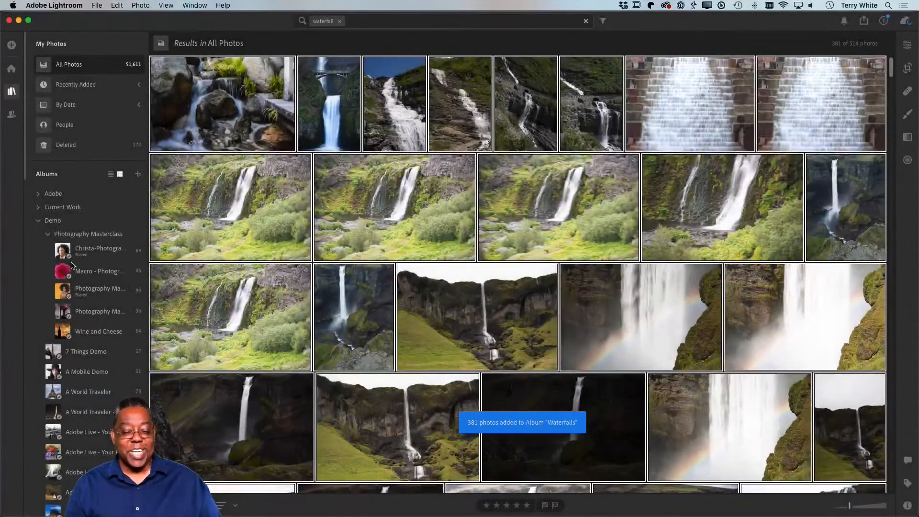
Open the new Waterfalls album, clear the full selection down to one photo, and view the album from its beginning.
{"action": "scroll", "coordinate": [106, 298], "scroll_direction": "down", "scroll_amount": 20}
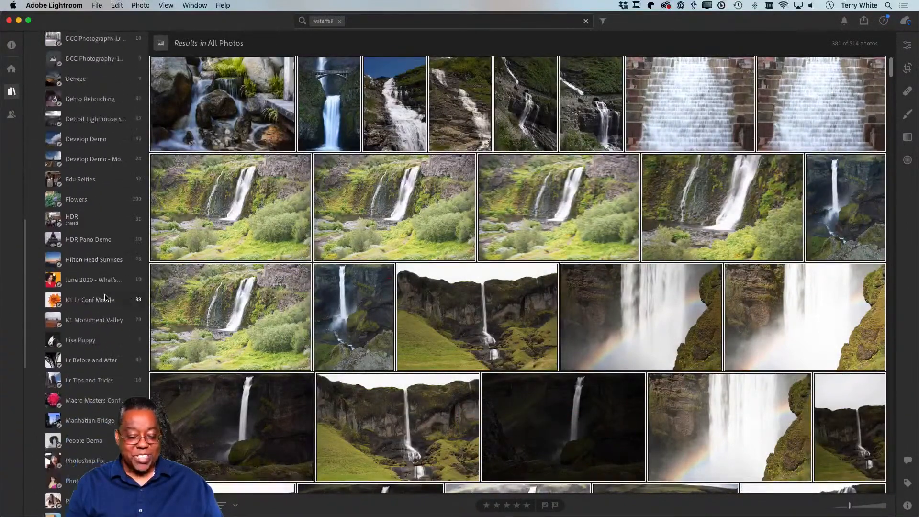
{"action": "scroll", "coordinate": [106, 298], "scroll_direction": "down", "scroll_amount": 1}
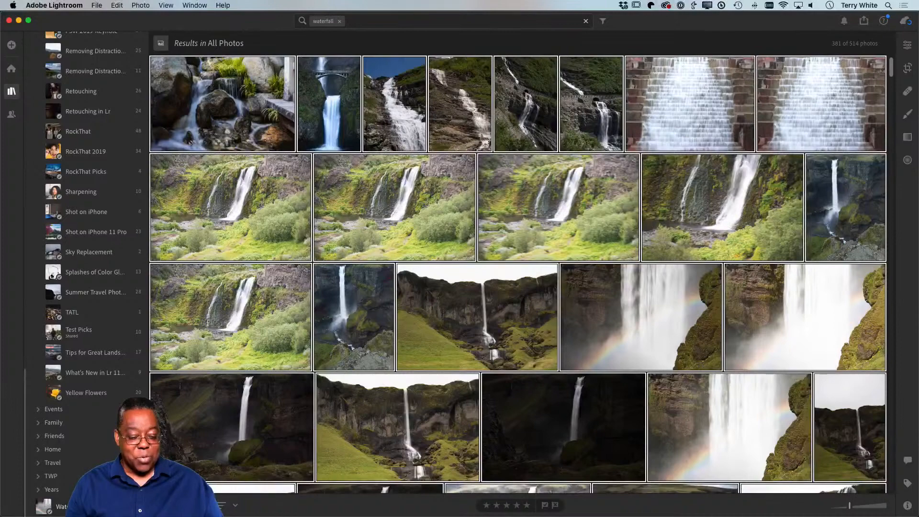
{"action": "left_click", "coordinate": [96, 507]}
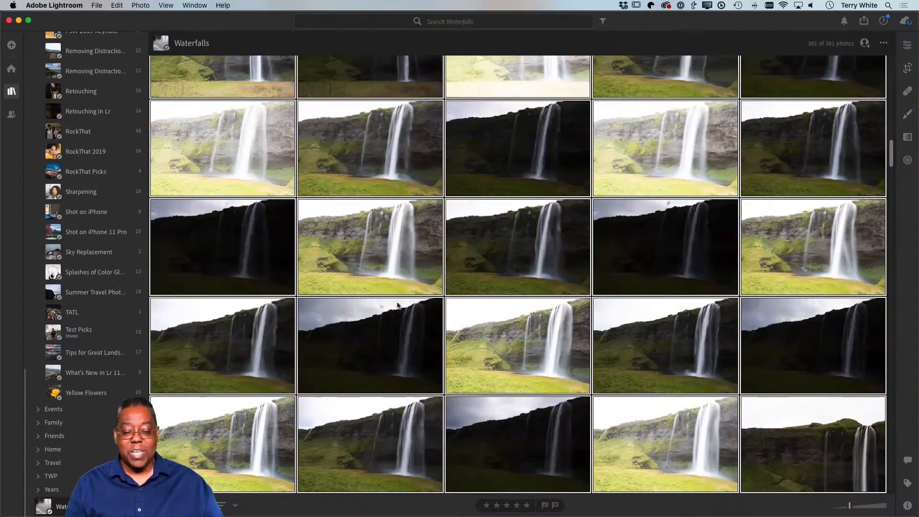
{"action": "left_click", "coordinate": [387, 266]}
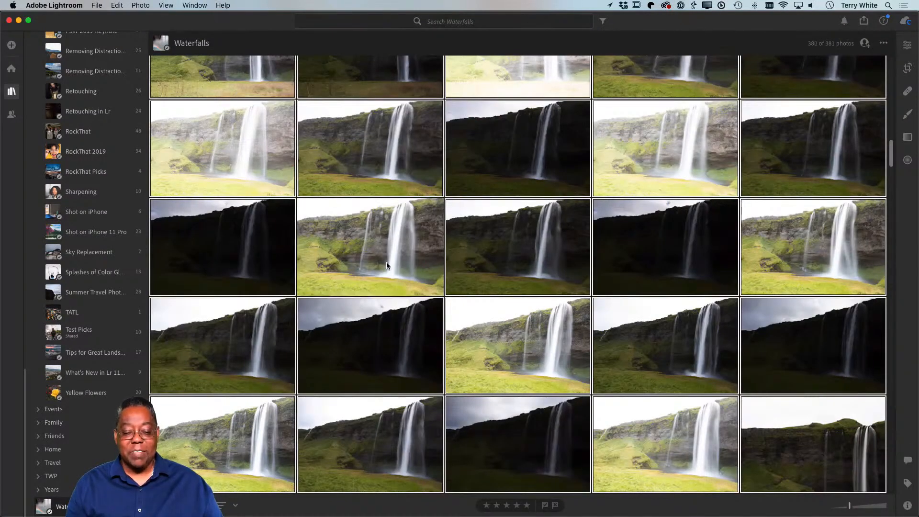
{"action": "scroll", "coordinate": [448, 310], "scroll_direction": "up", "scroll_amount": 15}
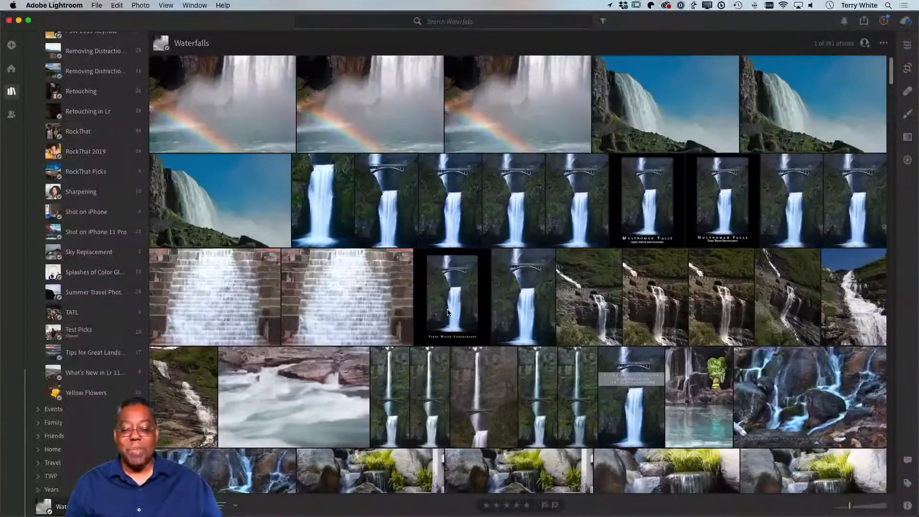